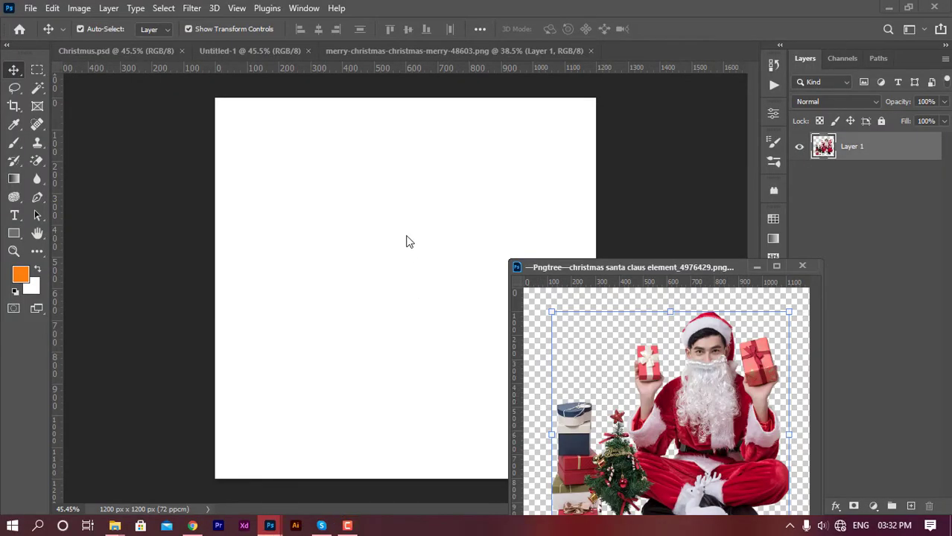
# Step: Drag the Santa cutout into Untitled-1 and scale it to about 77.5%, centred on the canvas
pyautogui.moveTo(708, 367); pyautogui.dragTo(387, 277)
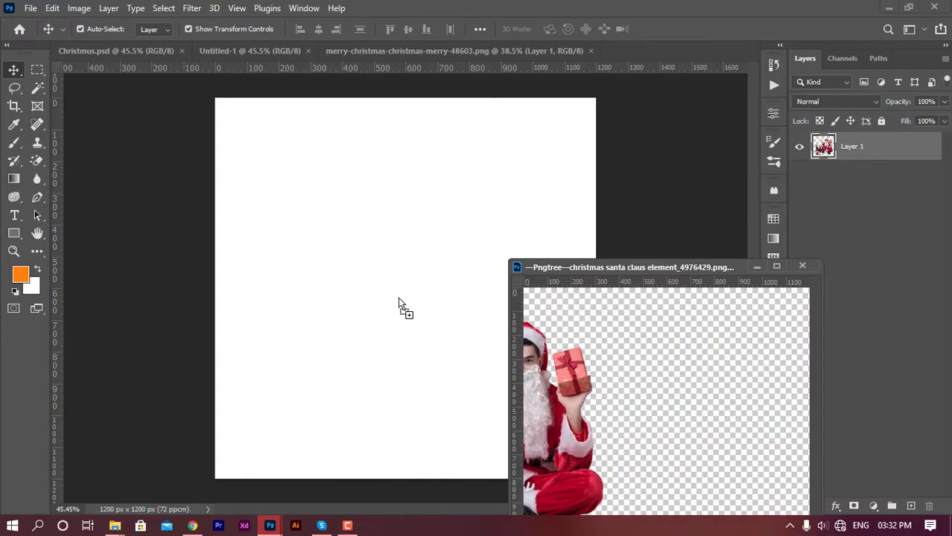
pyautogui.click(752, 265)
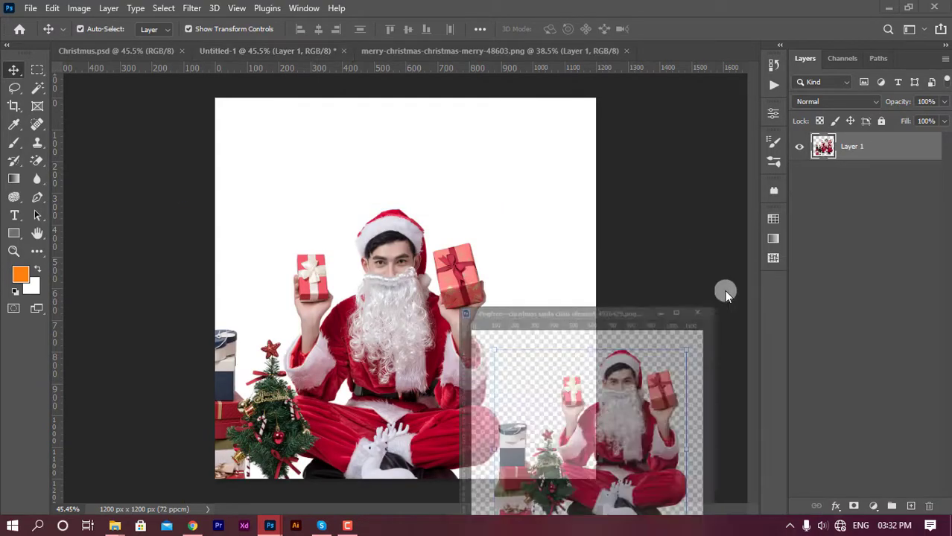
pyautogui.moveTo(404, 319); pyautogui.dragTo(478, 231)
pyautogui.moveTo(572, 290); pyautogui.dragTo(503, 289)
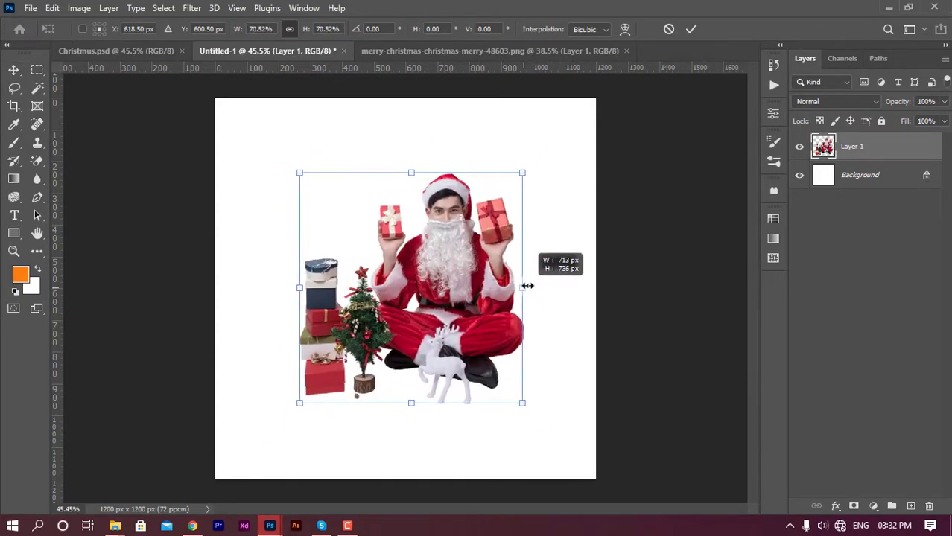
pyautogui.moveTo(503, 289); pyautogui.dragTo(534, 289)
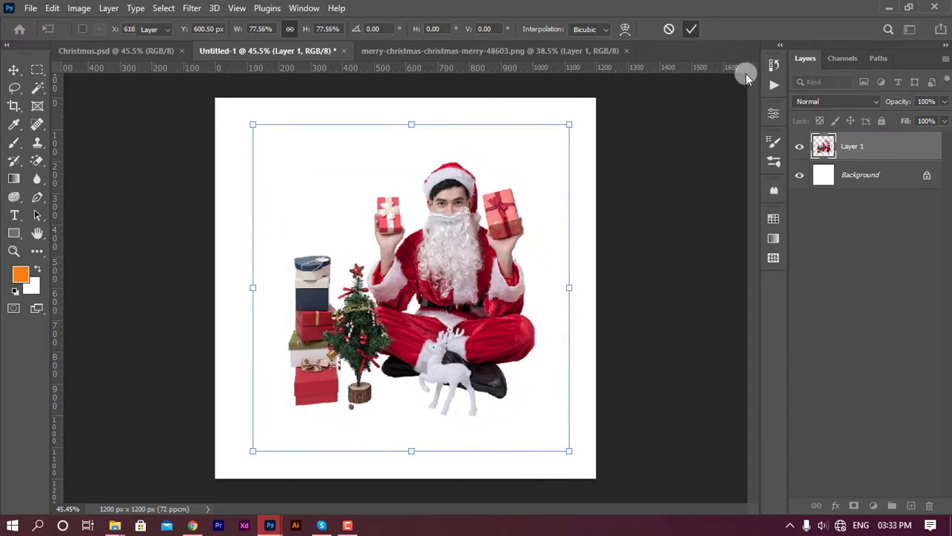
pyautogui.click(691, 29)
pyautogui.rightClick(855, 146)
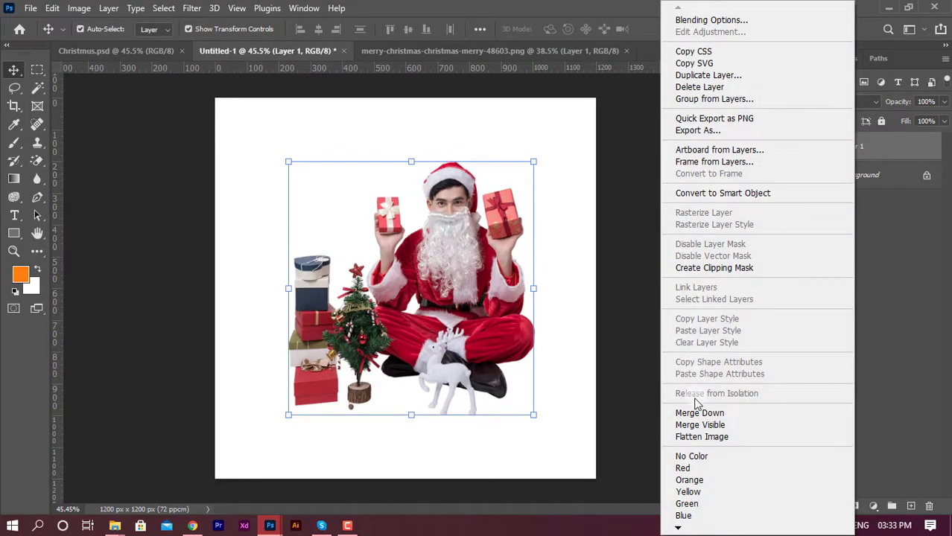
# Step: Convert Santa to a smart object and place the snowy forest road photo as embedded
pyautogui.click(696, 193)
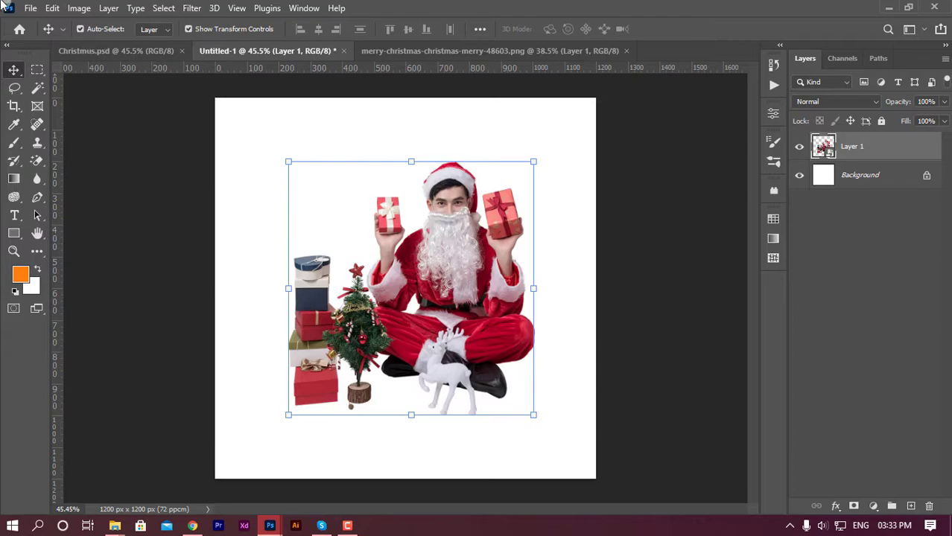
pyautogui.click(27, 7)
pyautogui.click(75, 282)
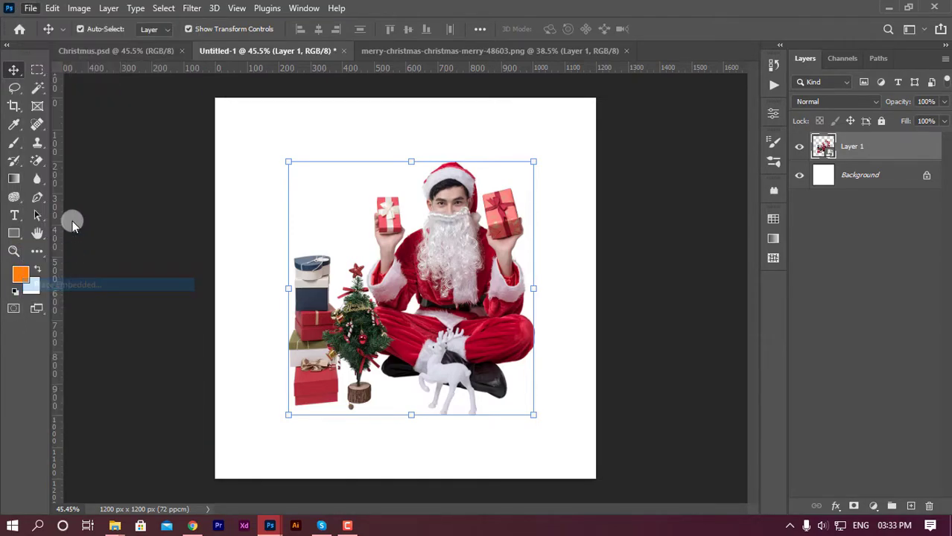
pyautogui.click(59, 128)
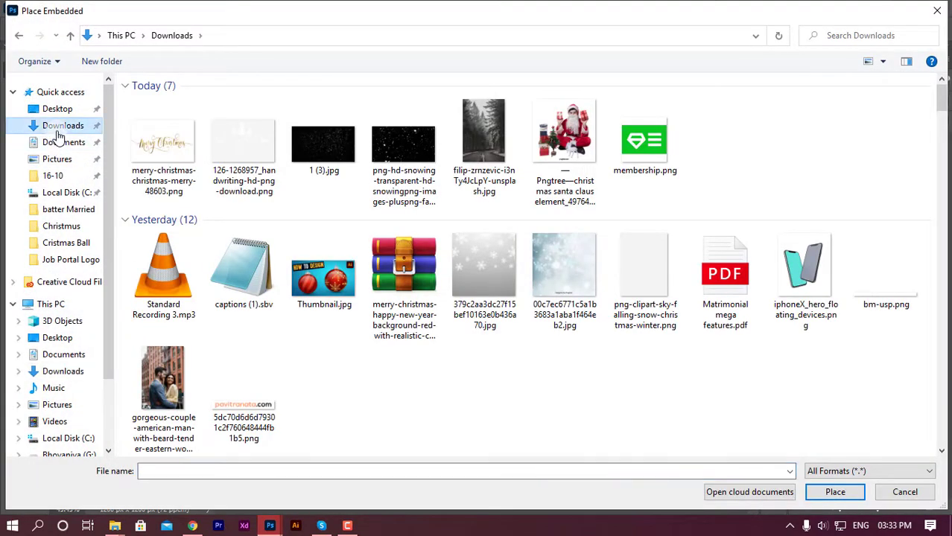
pyautogui.click(56, 141)
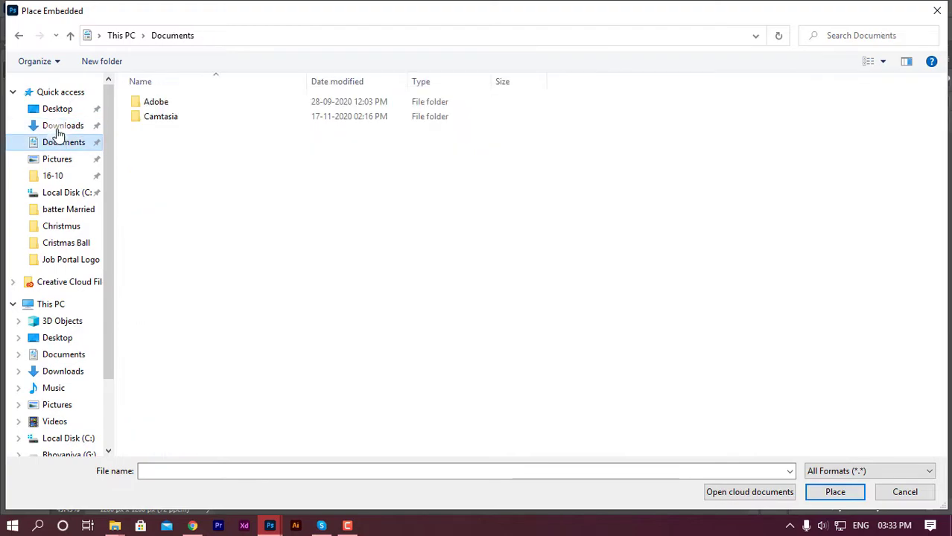
pyautogui.click(59, 128)
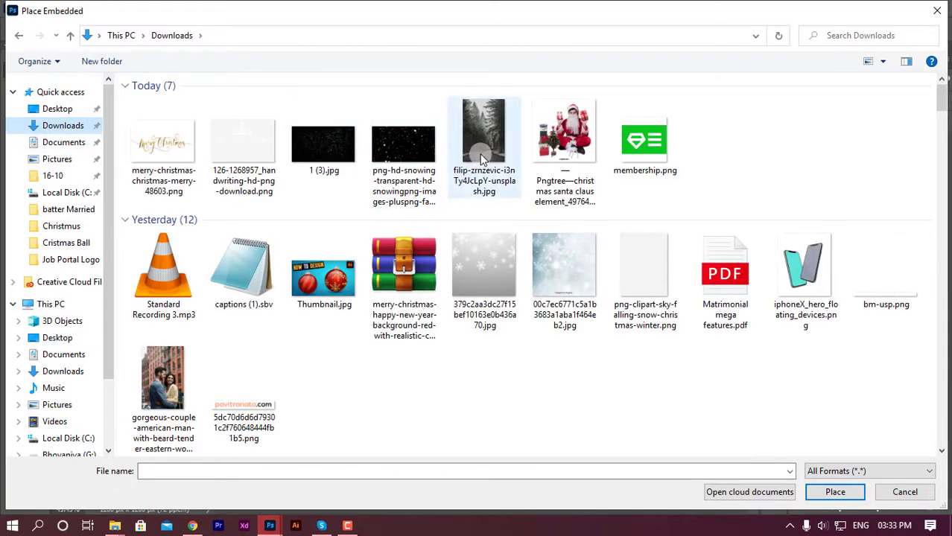
pyautogui.doubleClick(564, 134)
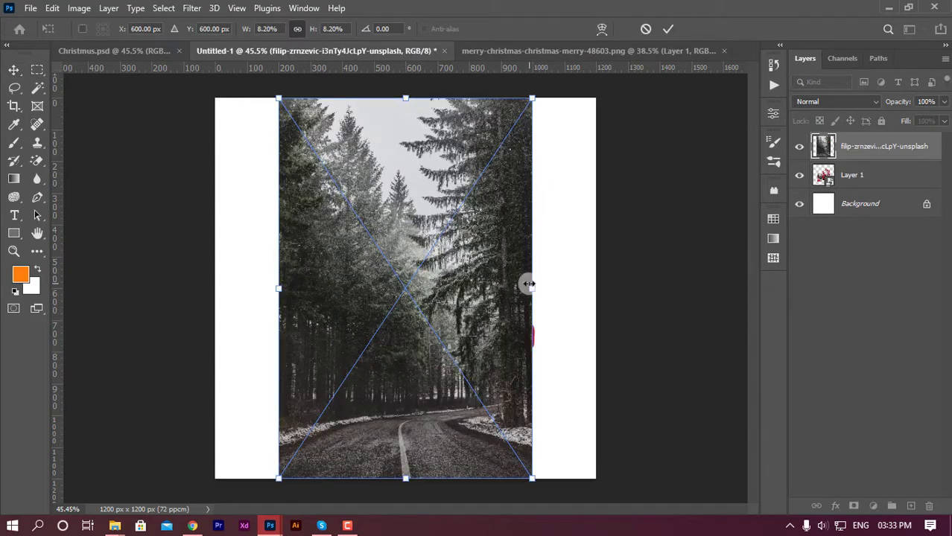
# Step: Scale the forest photo to fill the canvas and move its layer below Santa
pyautogui.moveTo(528, 284)
pyautogui.mouseDown()
pyautogui.moveTo(566, 317)
pyautogui.moveTo(557, 255)
pyautogui.mouseUp()
pyautogui.click(667, 28)
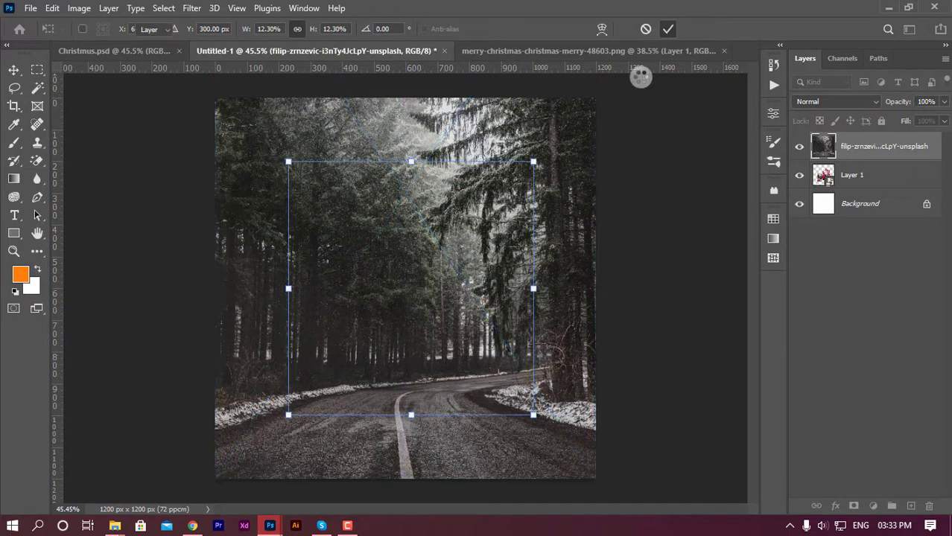
pyautogui.moveTo(861, 146); pyautogui.dragTo(849, 185)
pyautogui.click(491, 242)
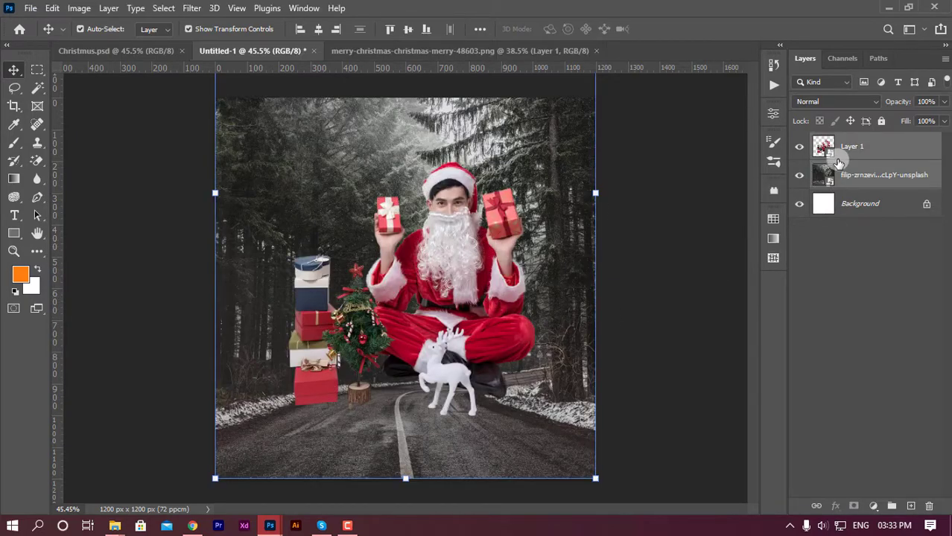
pyautogui.click(868, 184)
pyautogui.click(915, 148)
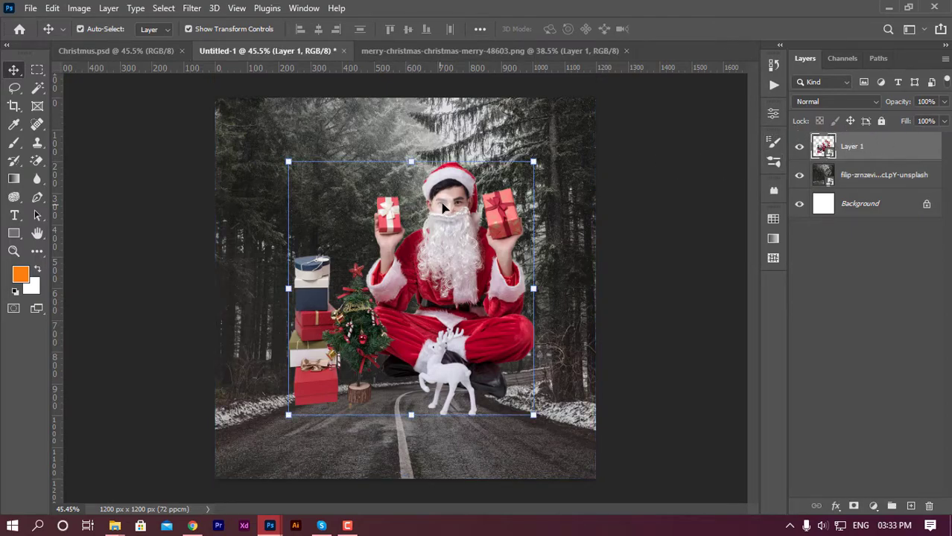
# Step: Move Santa lower and scale him down to about 62.57%
pyautogui.moveTo(502, 221); pyautogui.dragTo(488, 269)
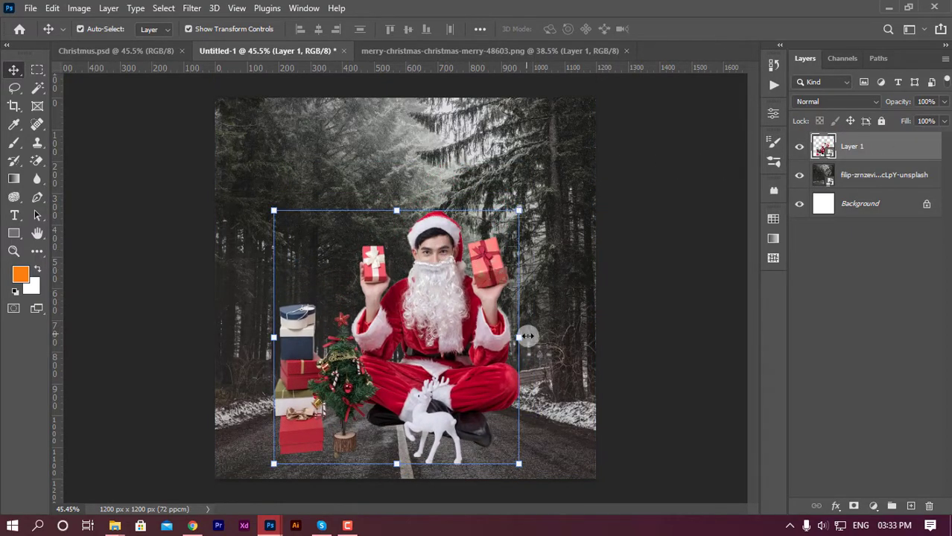
pyautogui.moveTo(521, 338)
pyautogui.mouseDown()
pyautogui.moveTo(481, 335)
pyautogui.moveTo(472, 377)
pyautogui.moveTo(459, 379)
pyautogui.mouseUp()
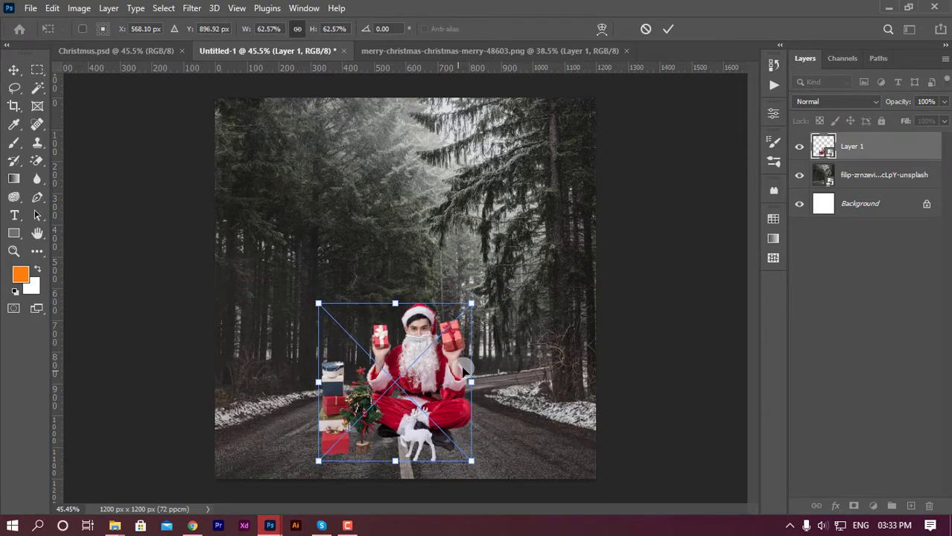
pyautogui.click(675, 29)
# Step: Hide the Santa layer and start a free transform on the forest photo layer
pyautogui.click(799, 146)
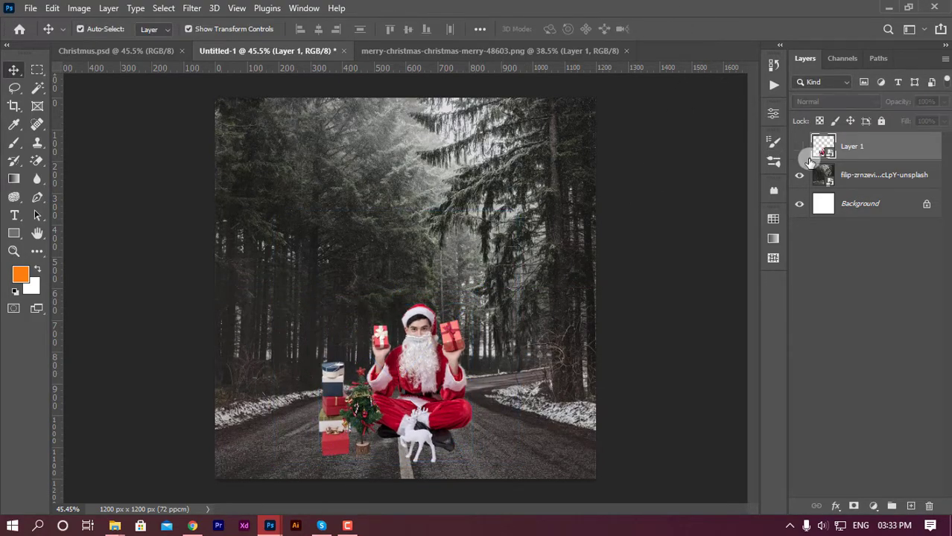
pyautogui.click(853, 175)
pyautogui.hotkey('ctrl', 't')
pyautogui.scroll(-1, 502, 333)
pyautogui.scroll(1, 452, 344)
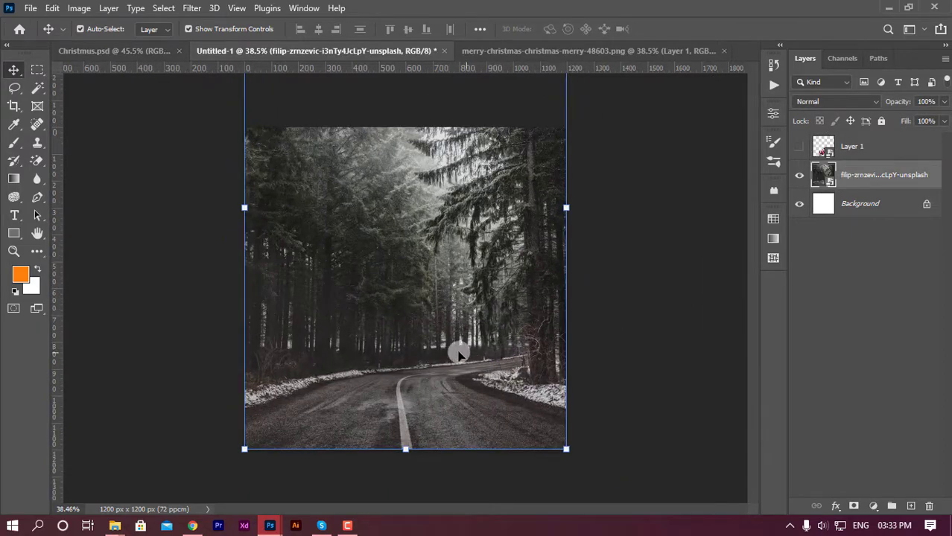
pyautogui.rightClick(454, 347)
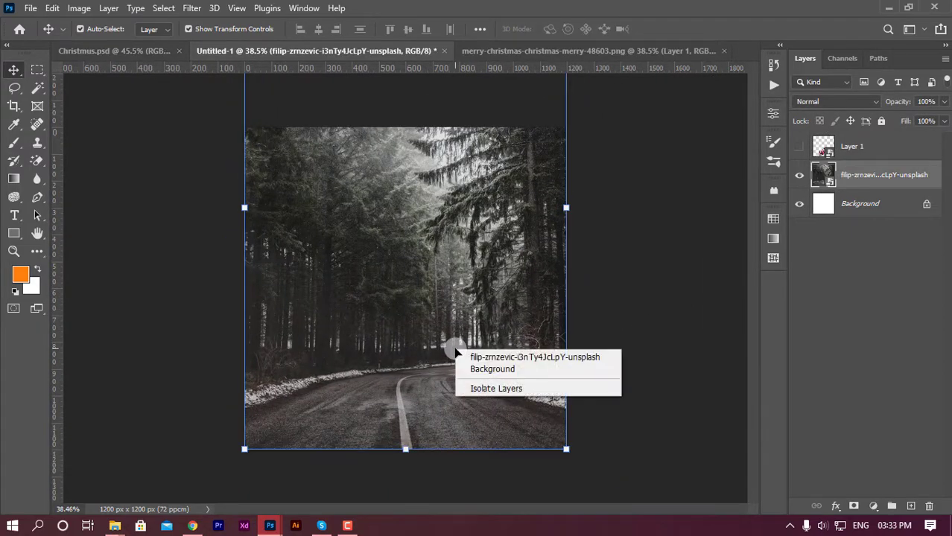
pyautogui.click(564, 208)
pyautogui.click(564, 207)
# Step: Distort the forest photo's perspective so its bottom edge spreads wider
pyautogui.rightClick(490, 231)
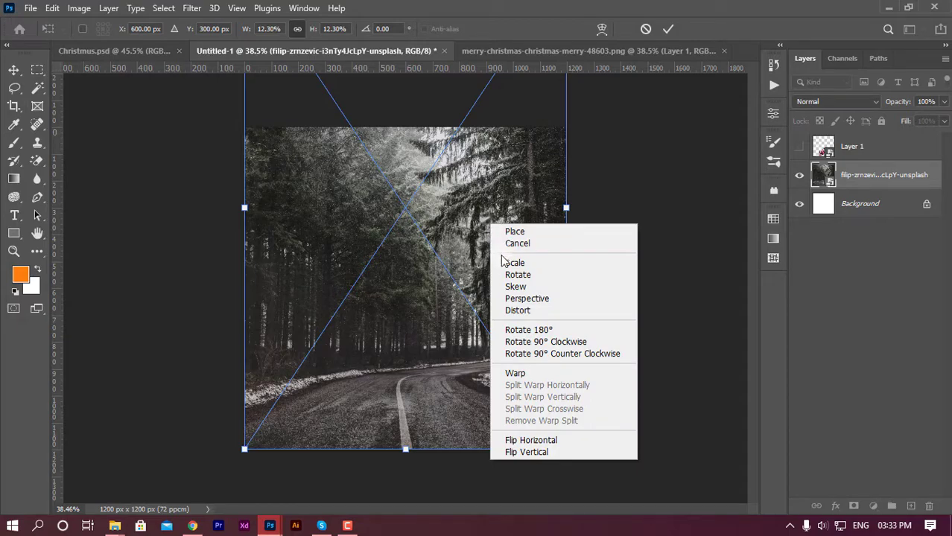
pyautogui.click(516, 286)
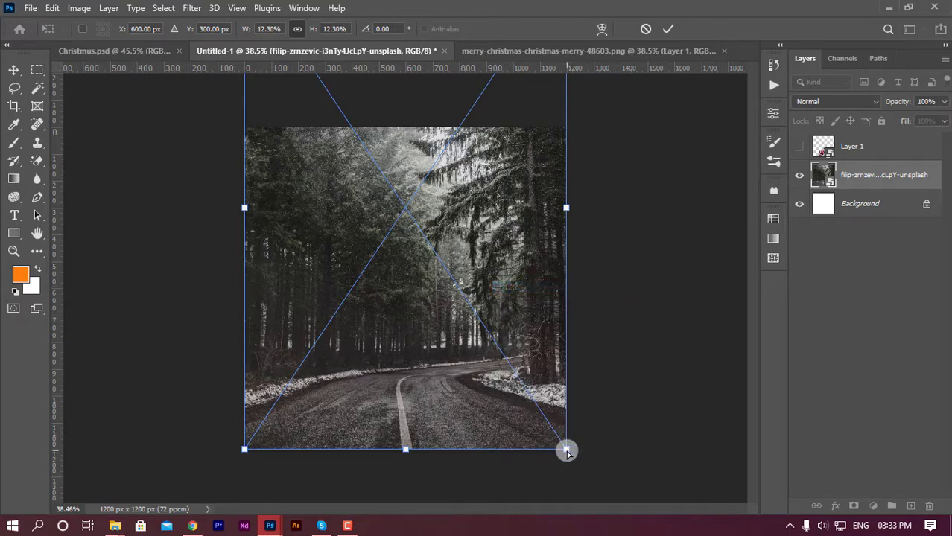
pyautogui.moveTo(566, 451); pyautogui.dragTo(687, 459)
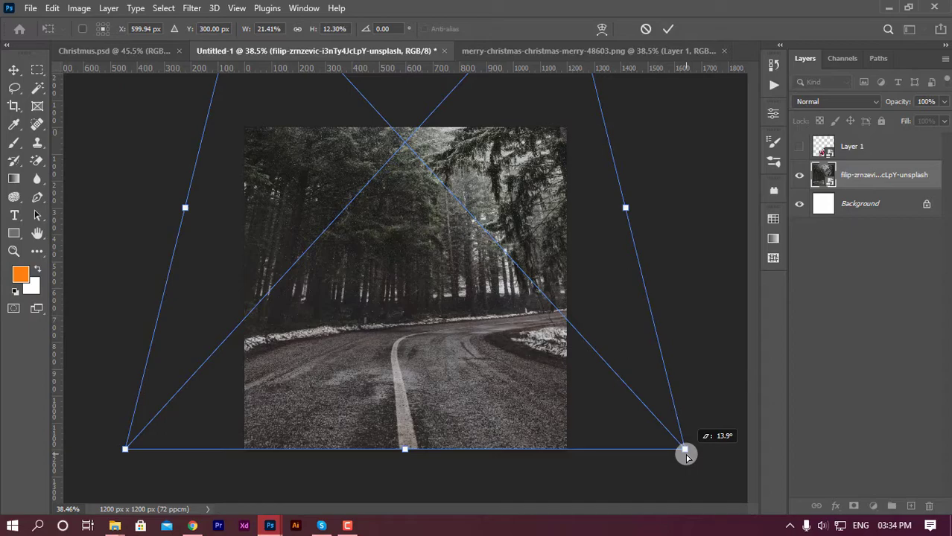
pyautogui.click(668, 28)
pyautogui.scroll(1, 490, 348)
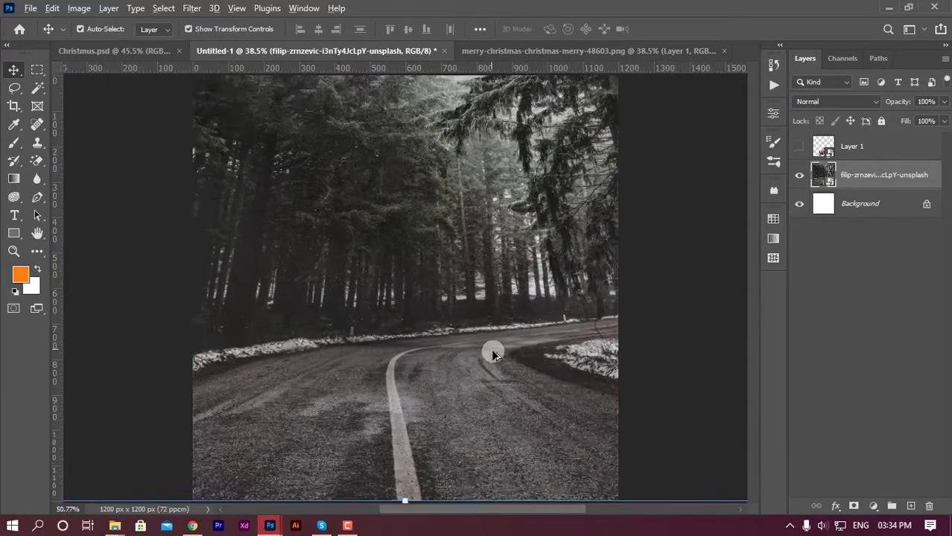
# Step: Show Santa again, scale him to about 74% and move him slightly higher, kept level
pyautogui.click(798, 148)
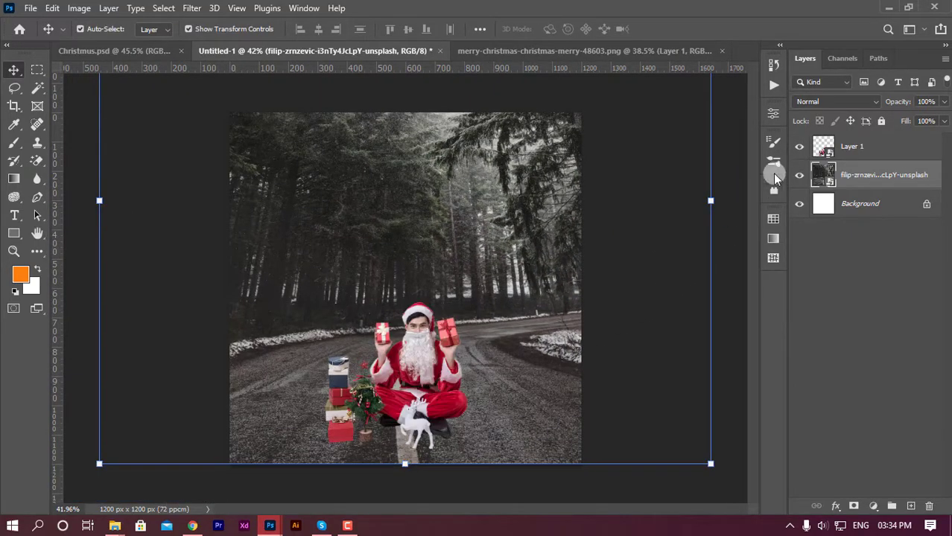
pyautogui.click(462, 382)
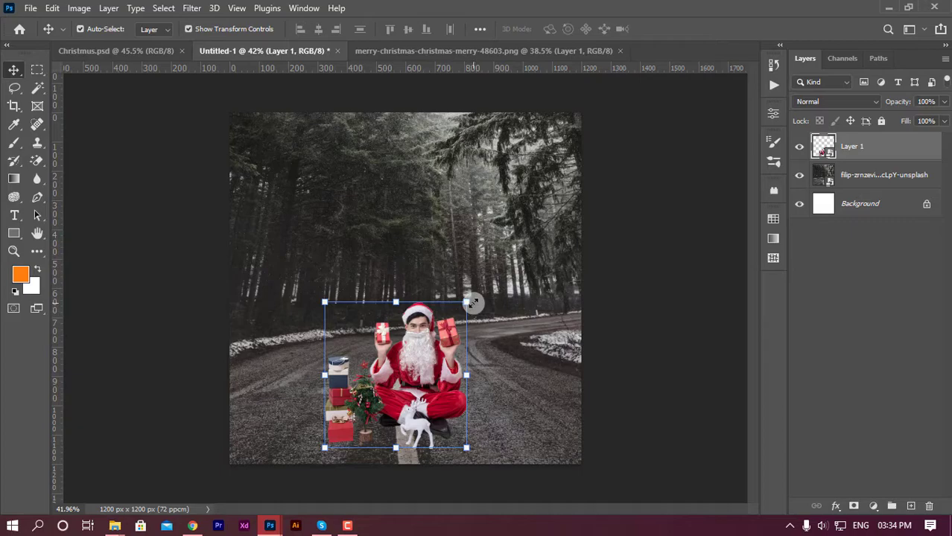
pyautogui.moveTo(472, 303)
pyautogui.mouseDown()
pyautogui.moveTo(487, 285)
pyautogui.moveTo(469, 302)
pyautogui.mouseUp()
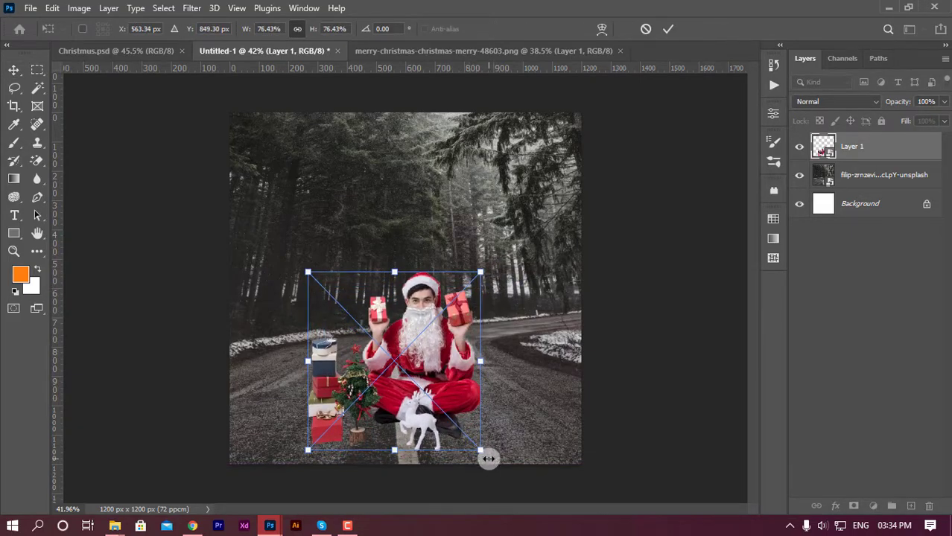
pyautogui.moveTo(490, 458); pyautogui.dragTo(493, 459)
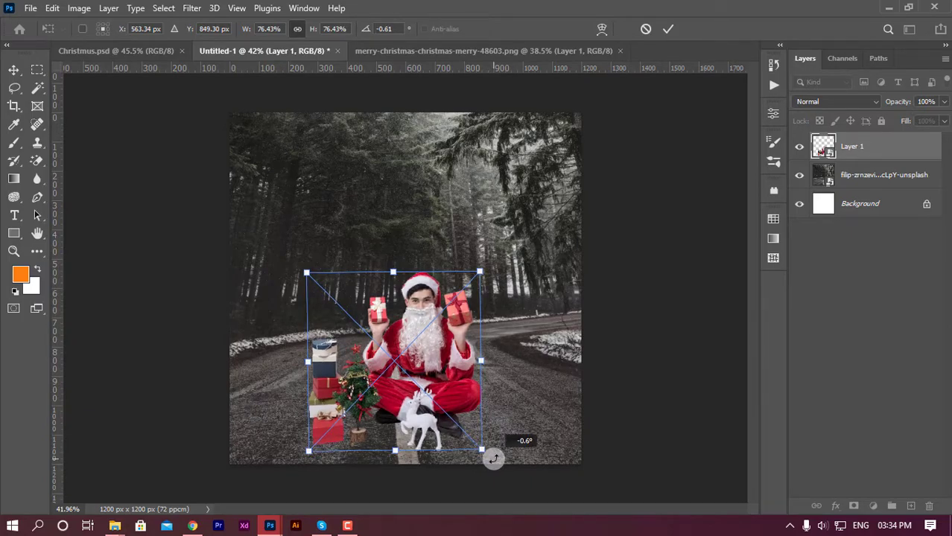
pyautogui.moveTo(418, 386); pyautogui.dragTo(413, 367)
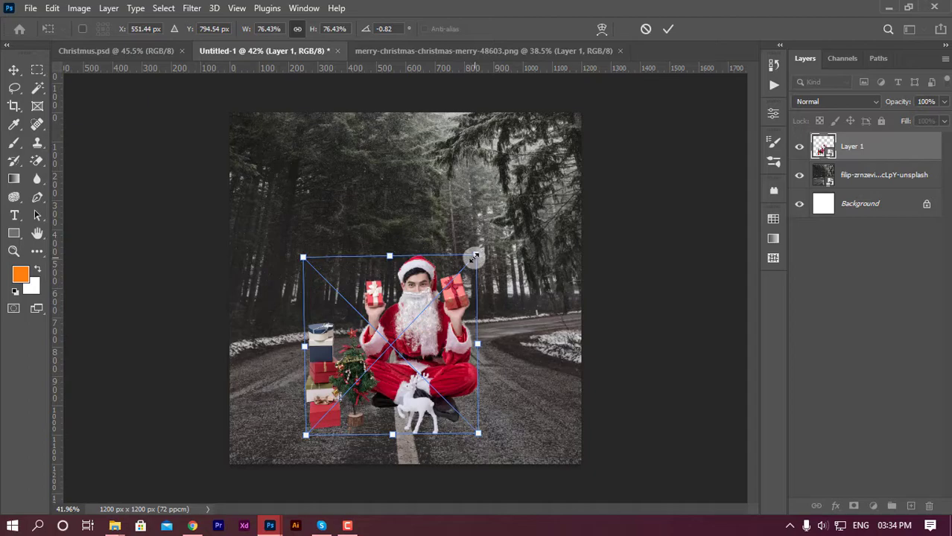
pyautogui.moveTo(475, 258); pyautogui.dragTo(481, 254)
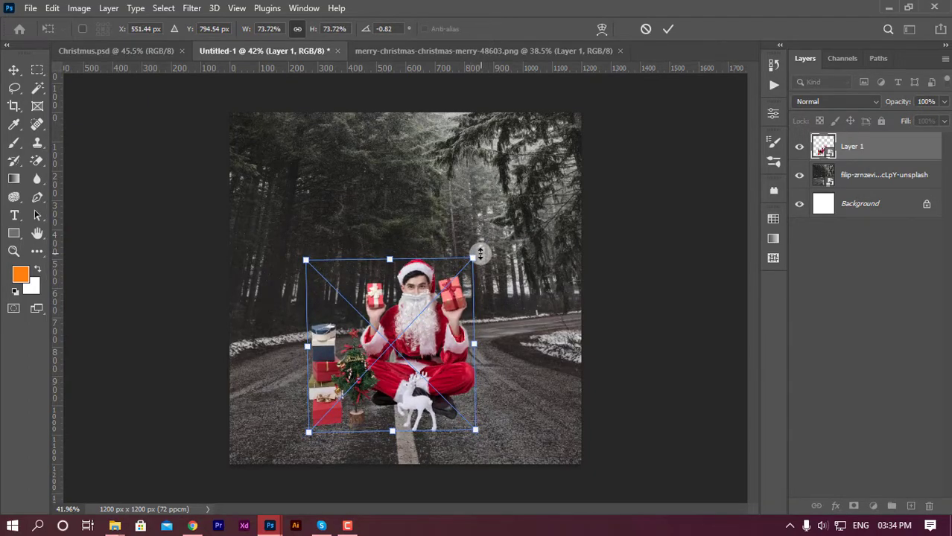
pyautogui.moveTo(443, 302); pyautogui.dragTo(432, 274)
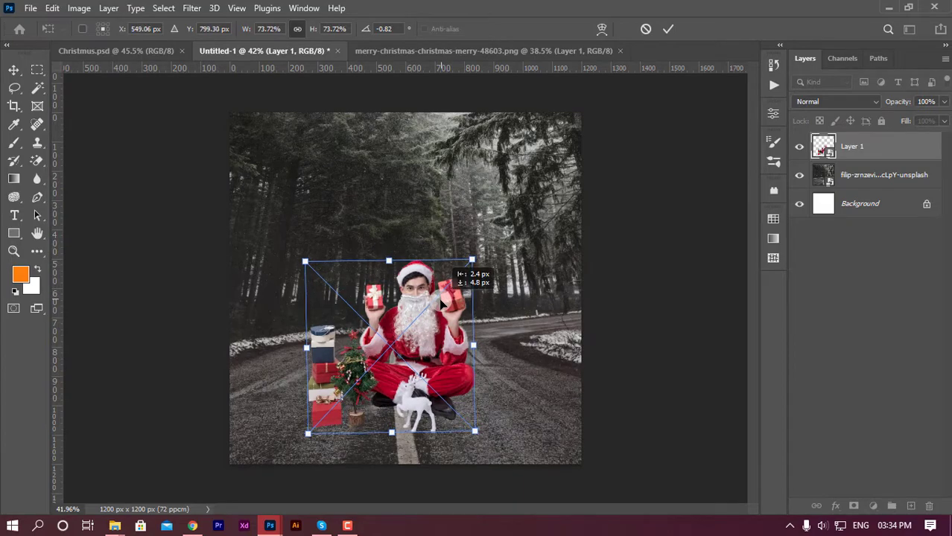
pyautogui.click(668, 29)
# Step: Look over the finished Christmas.psd and lettering files, then return to the Santa composite
pyautogui.click(119, 52)
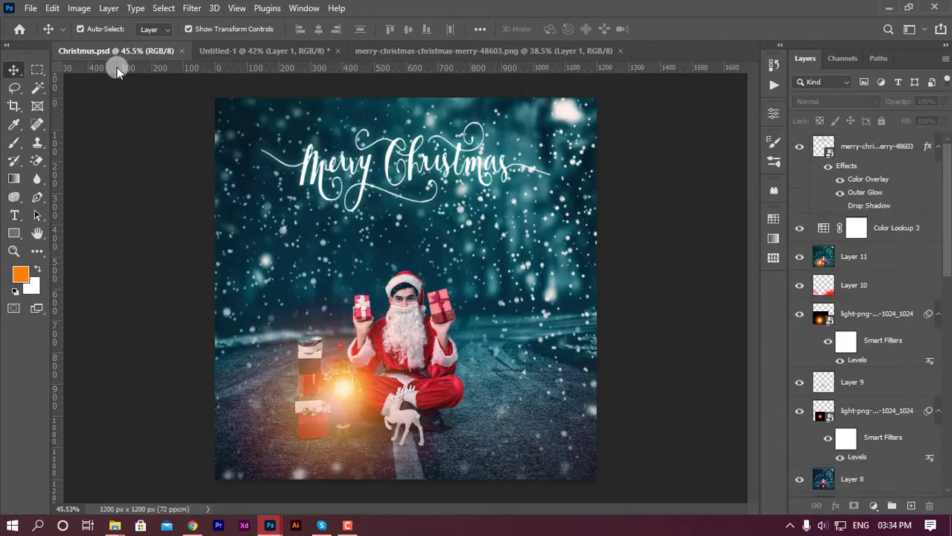
pyautogui.scroll(1, 431, 316)
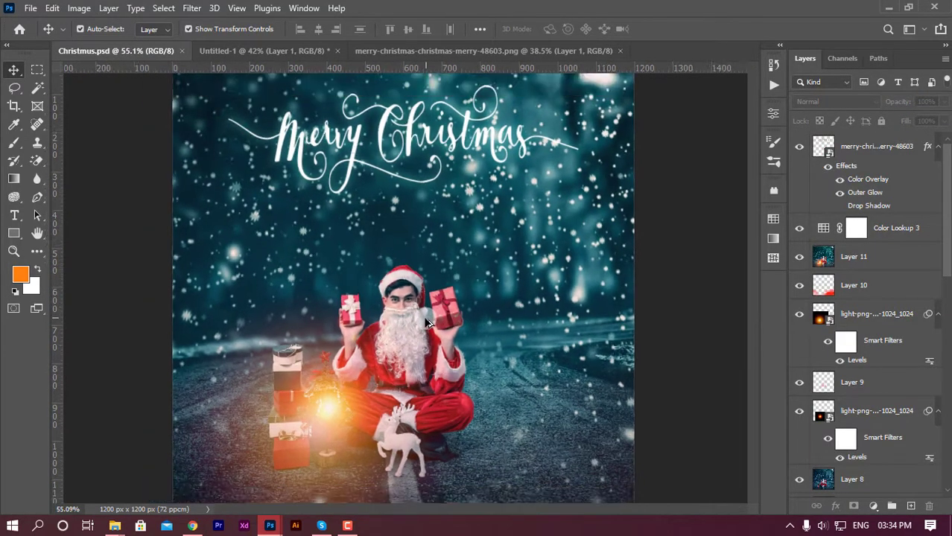
pyautogui.click(530, 52)
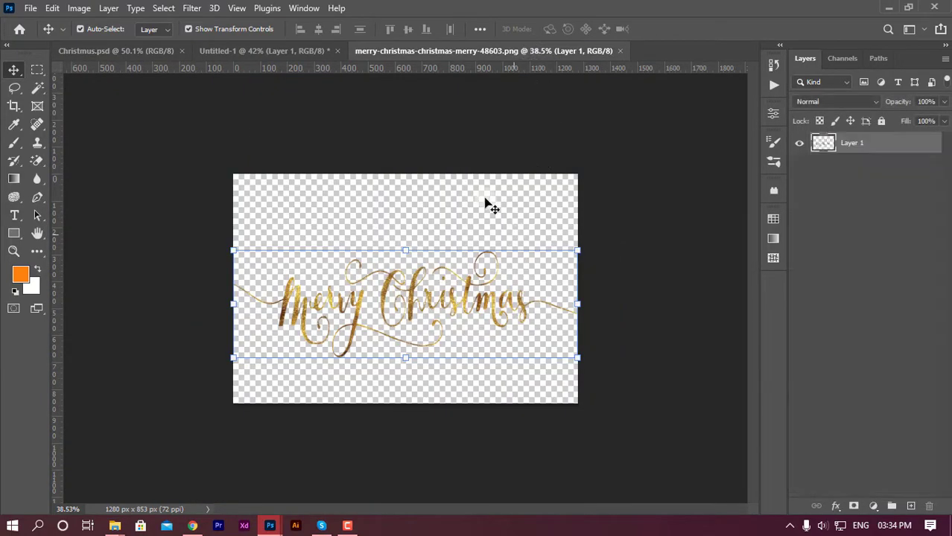
pyautogui.click(263, 46)
pyautogui.scroll(1, 396, 347)
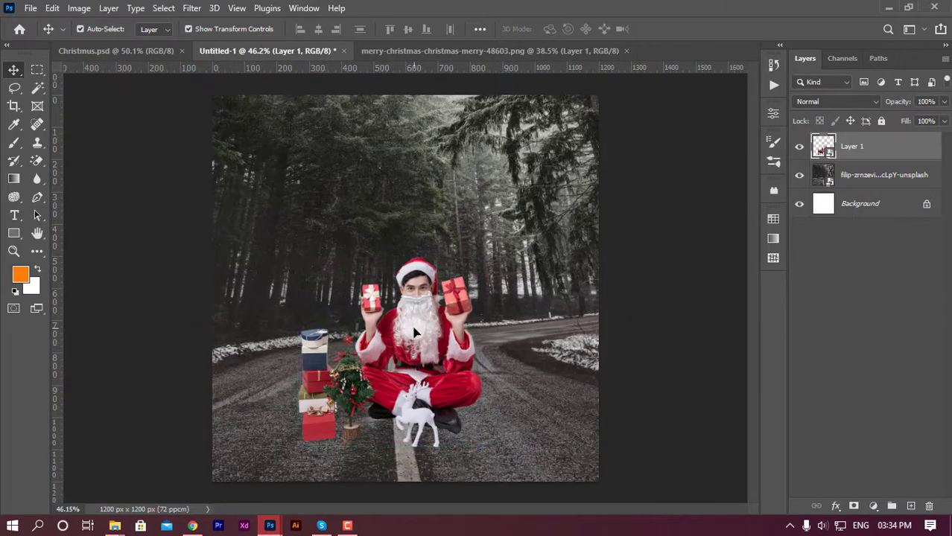
# Step: Scale Santa and the gifts to about 67.7% and set them slightly lower on the road
pyautogui.moveTo(484, 257); pyautogui.dragTo(471, 264)
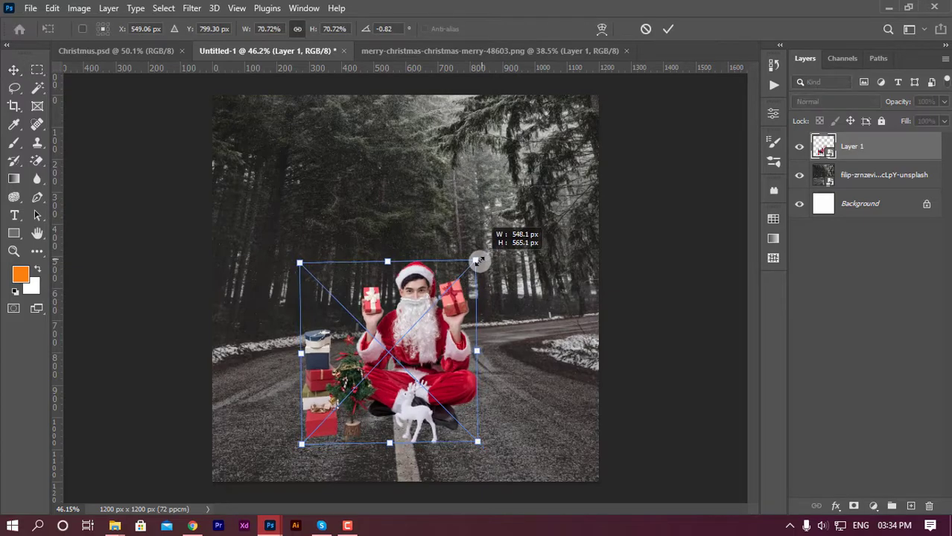
pyautogui.moveTo(432, 302); pyautogui.dragTo(433, 305)
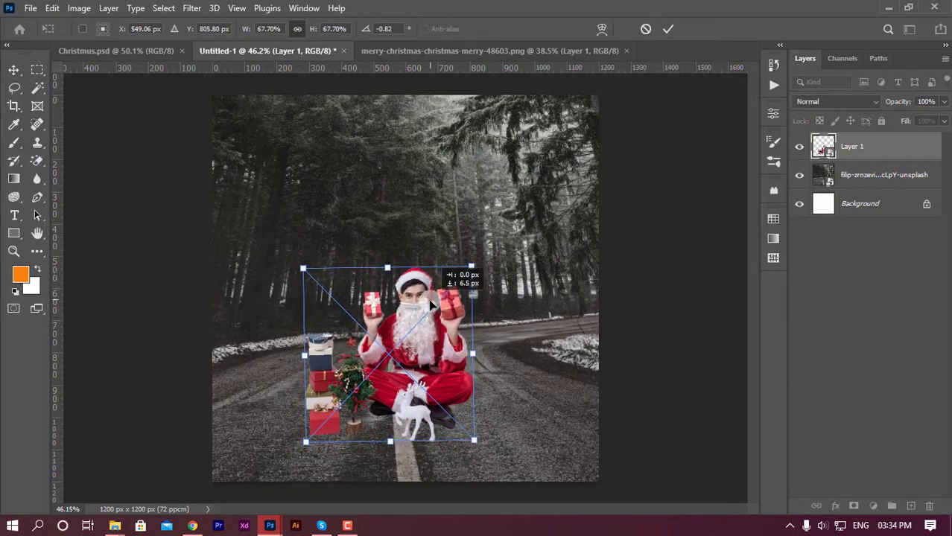
pyautogui.scroll(-1, 425, 357)
pyautogui.scroll(2, 440, 357)
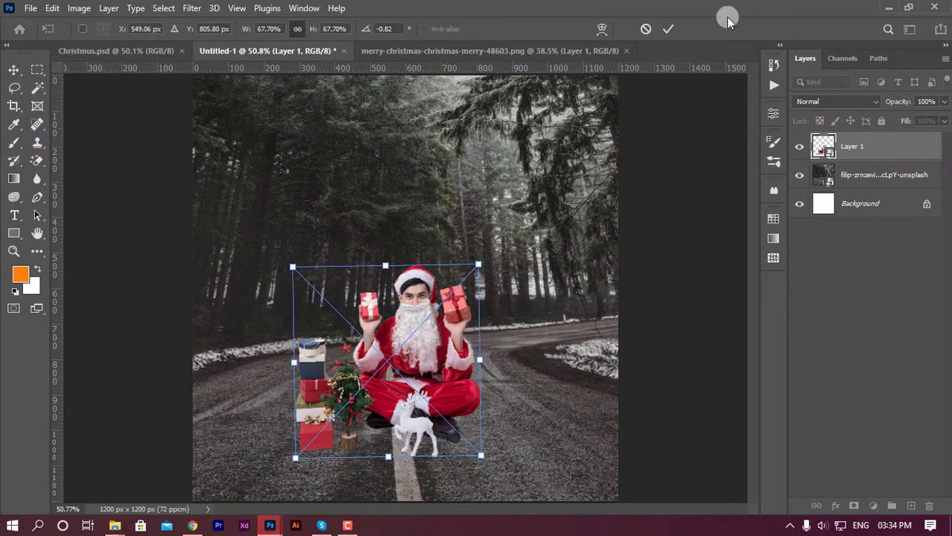
pyautogui.click(668, 28)
pyautogui.scroll(-1, 457, 199)
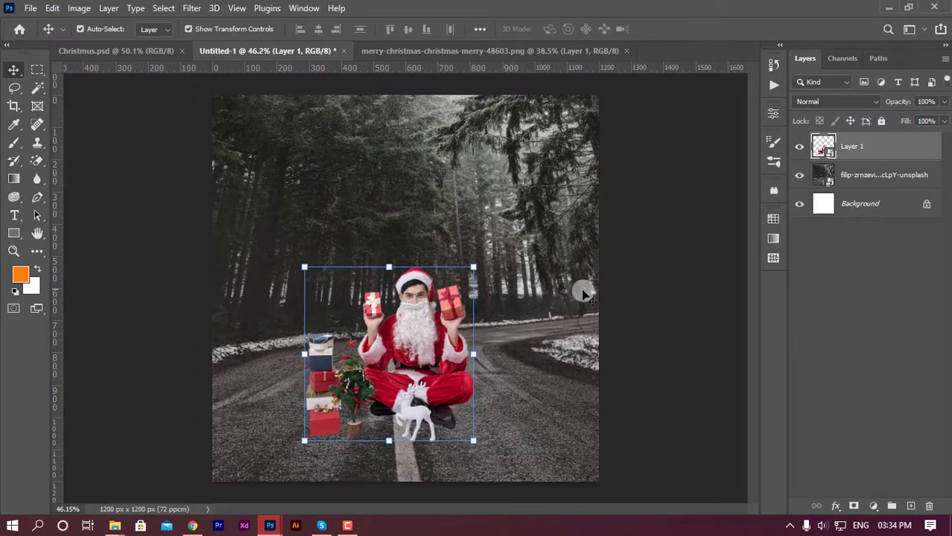
pyautogui.click(818, 186)
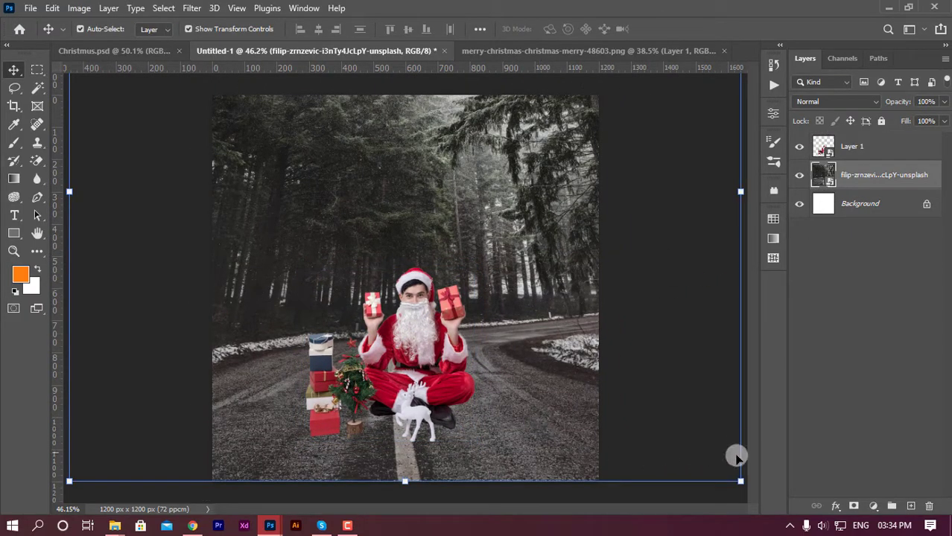
# Step: Add a new Layer 2 above the forest photo and pick a near-black dark grey brush colour
pyautogui.click(904, 506)
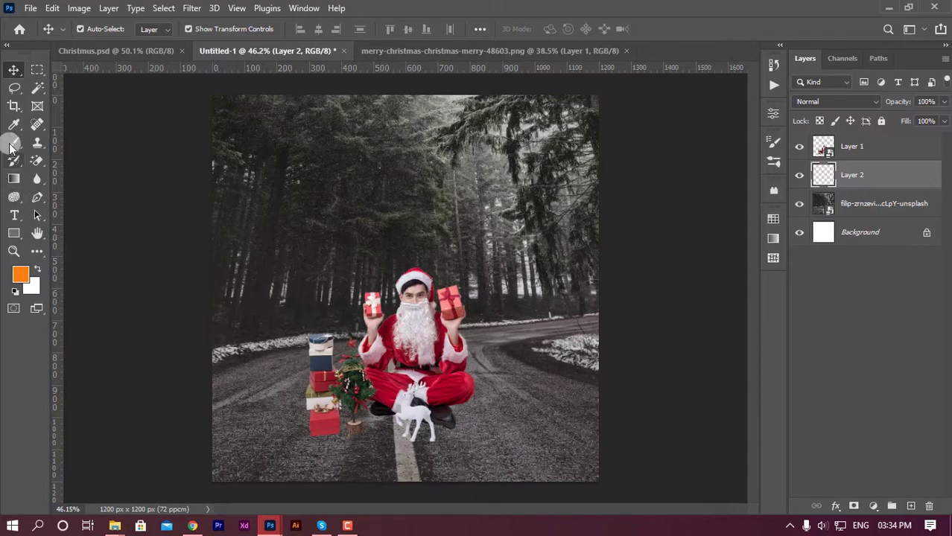
pyautogui.click(14, 144)
pyautogui.scroll(2, 387, 380)
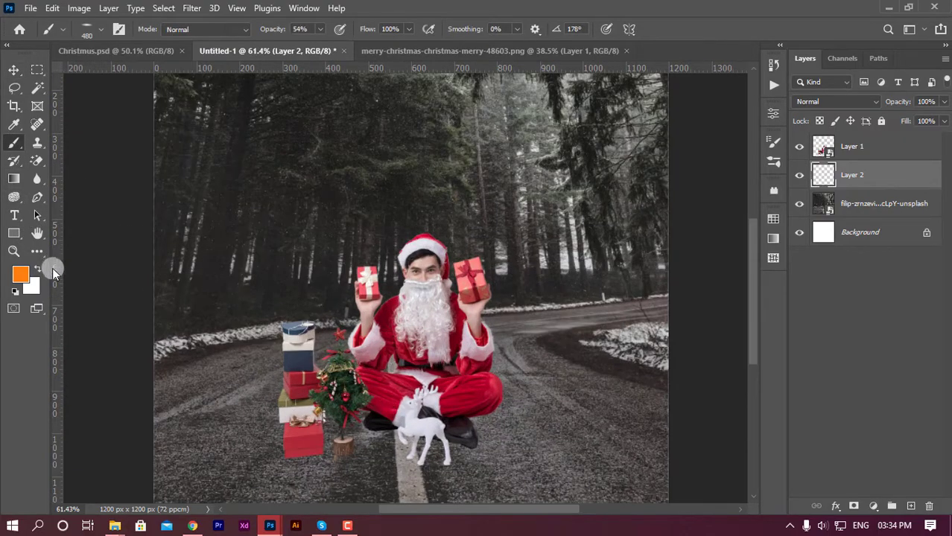
pyautogui.click(21, 274)
pyautogui.moveTo(614, 262); pyautogui.dragTo(559, 257)
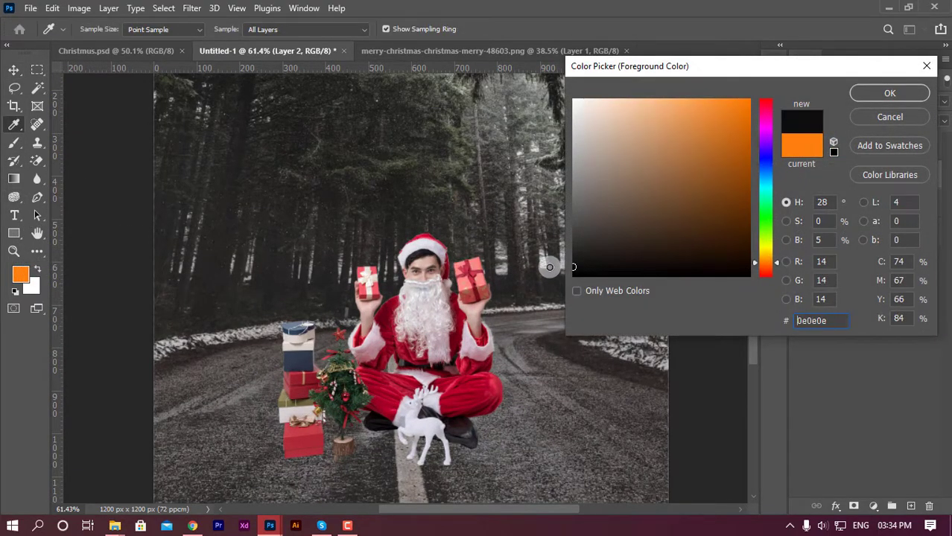
pyautogui.click(866, 95)
# Step: Set the brush hardness to 0% for a soft brush
pyautogui.scroll(1, 424, 447)
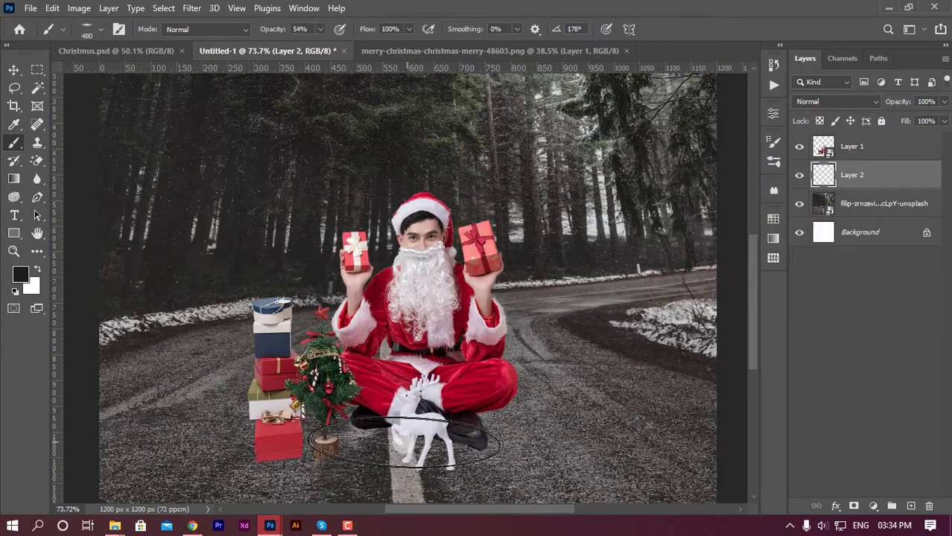
pyautogui.rightClick(444, 424)
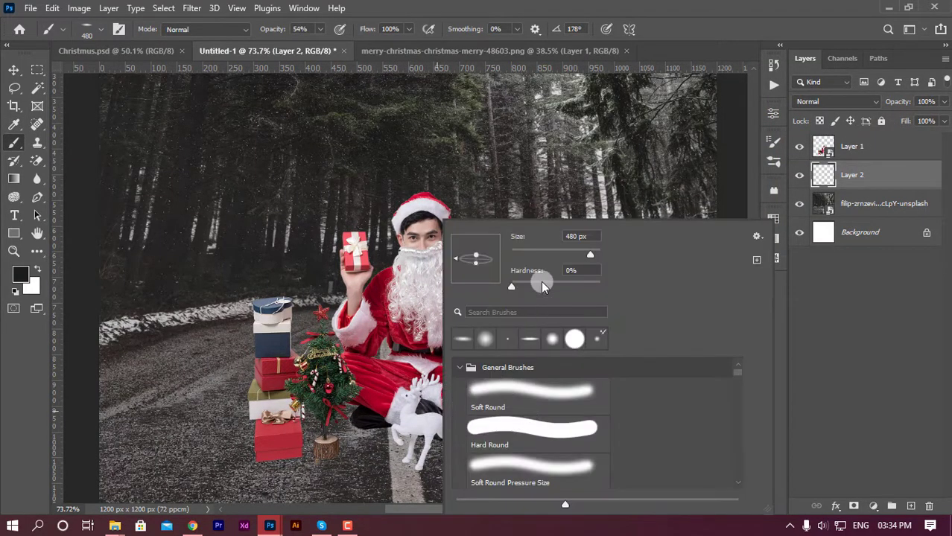
pyautogui.click(316, 36)
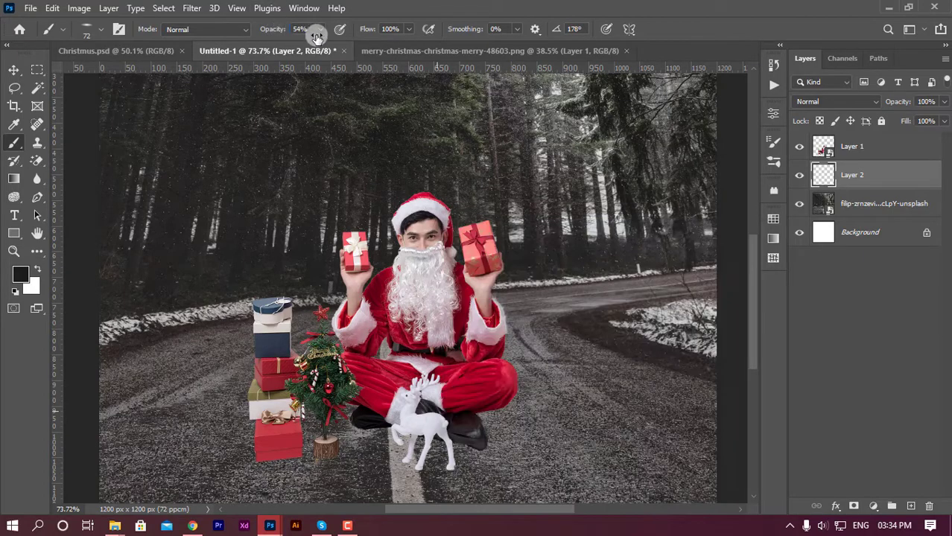
pyautogui.scroll(1, 269, 450)
pyautogui.scroll(1, 271, 462)
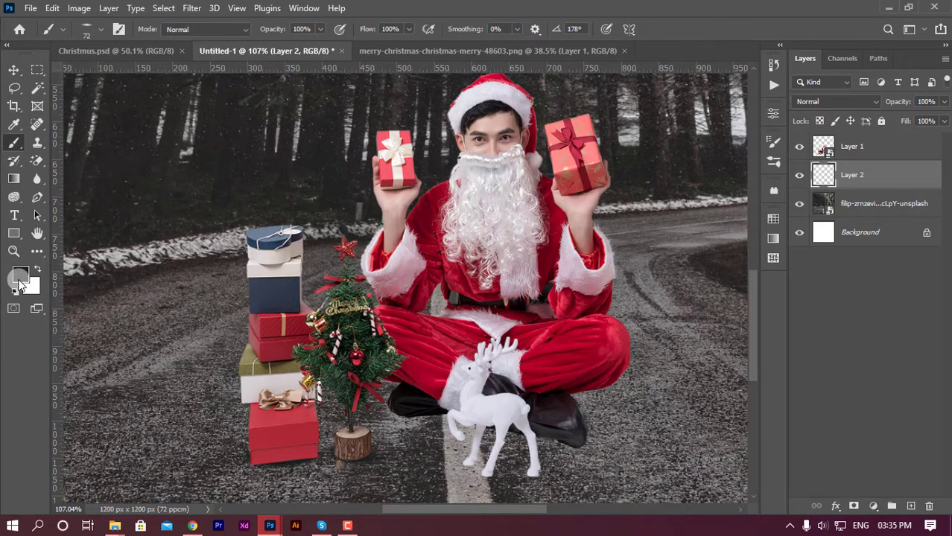
# Step: Set the foreground colour to pure black #000000
pyautogui.click(20, 277)
pyautogui.click(571, 270)
pyautogui.click(889, 95)
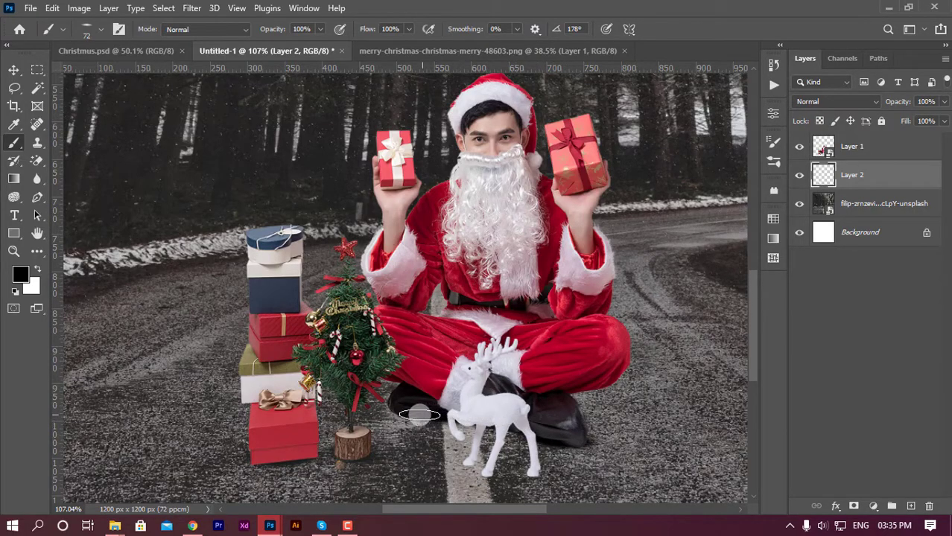
pyautogui.scroll(-2, 460, 388)
pyautogui.scroll(2, 505, 481)
# Step: Size the soft brush to 31 px and paint shadows beneath Santa and the gifts
pyautogui.rightClick(569, 224)
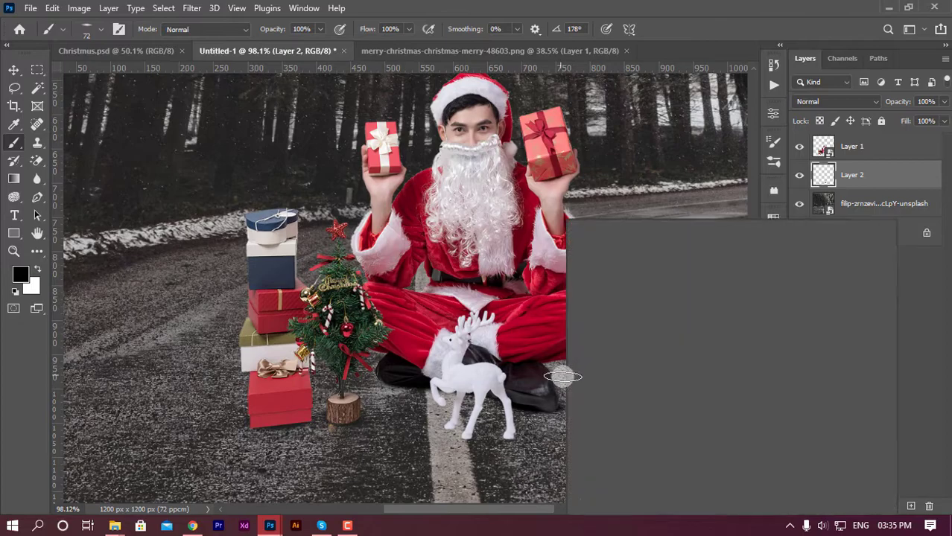
pyautogui.click(648, 254)
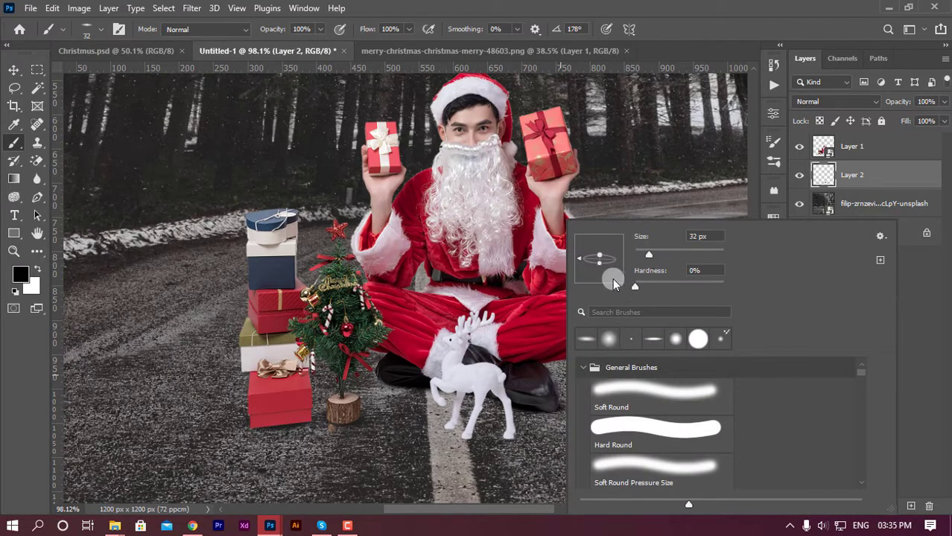
pyautogui.click(449, 427)
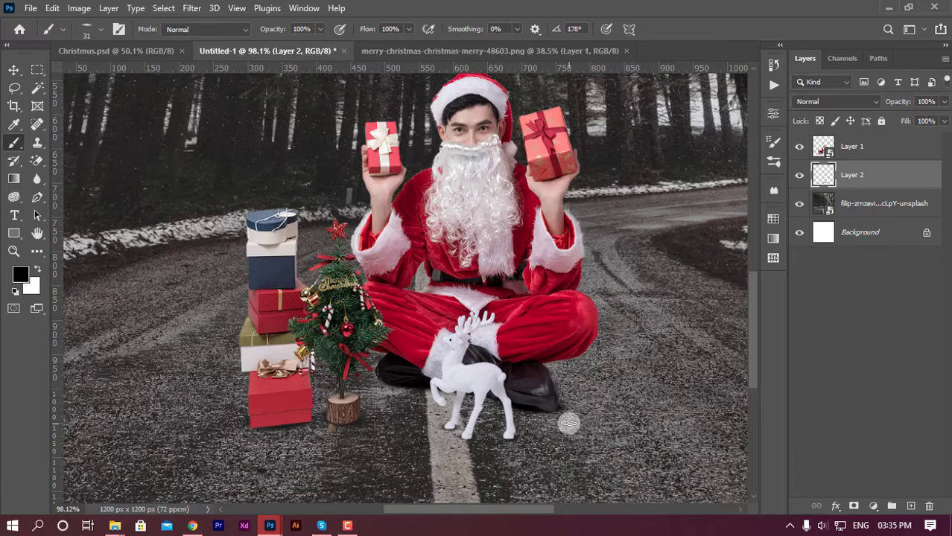
pyautogui.scroll(-1, 480, 429)
pyautogui.scroll(-1, 462, 443)
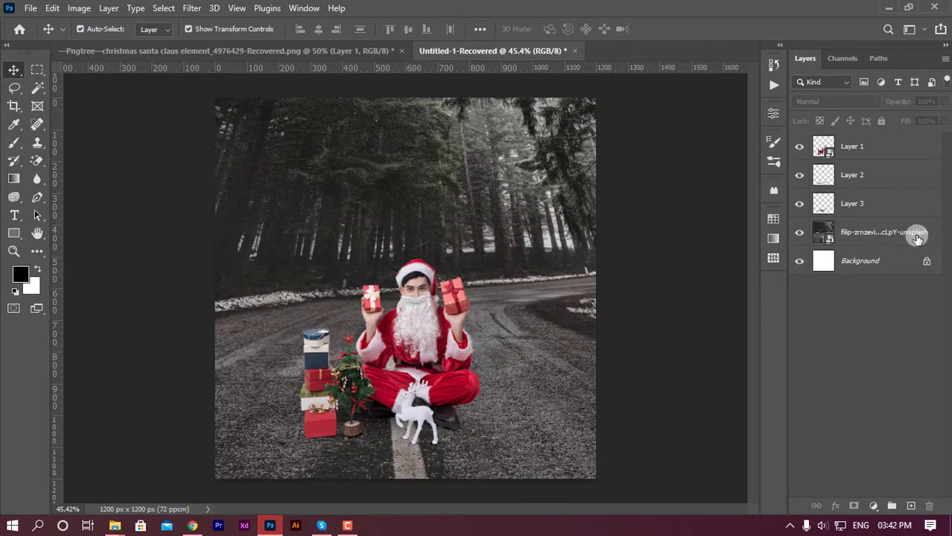
# Step: Start a Tilt-Shift blur on the forest photo, moving the focus band toward Santa with symmetric distortion
pyautogui.click(917, 237)
pyautogui.scroll(1, 535, 330)
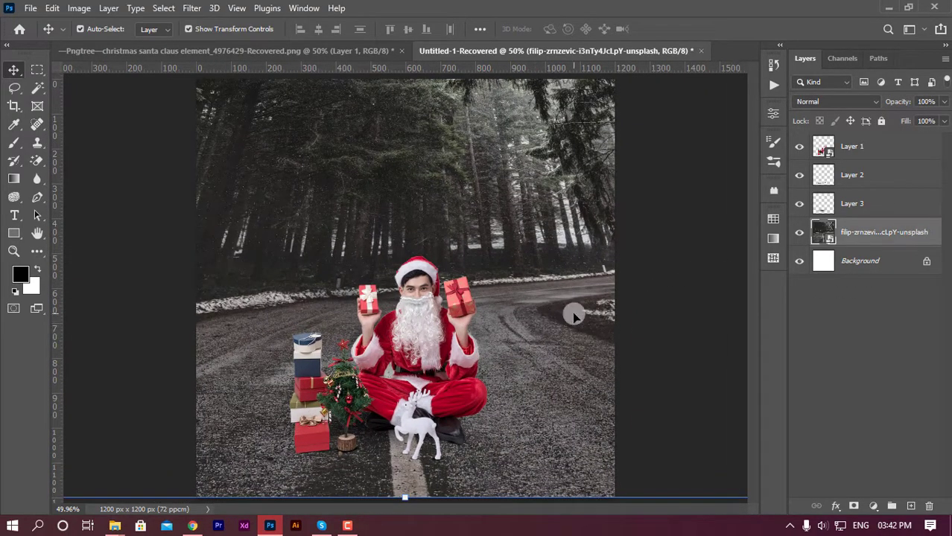
pyautogui.scroll(-1, 578, 318)
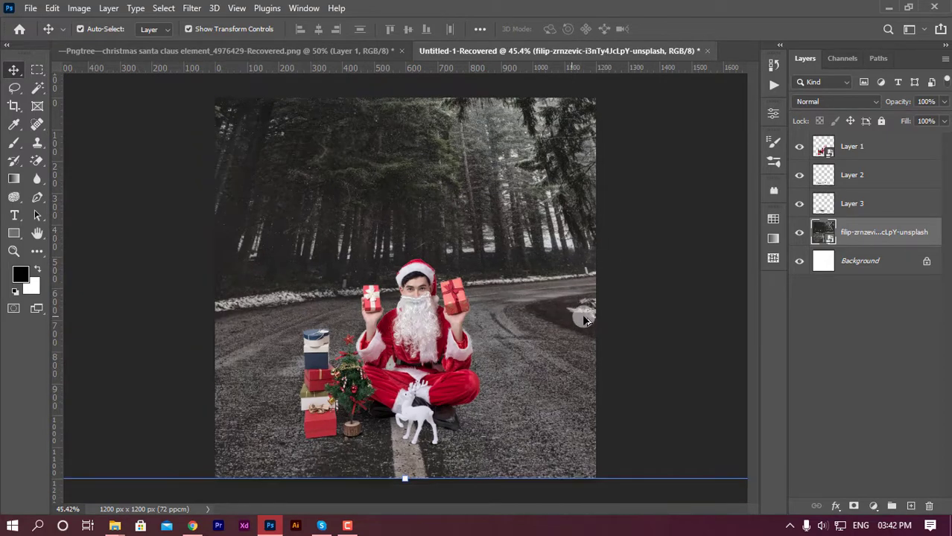
pyautogui.click(186, 7)
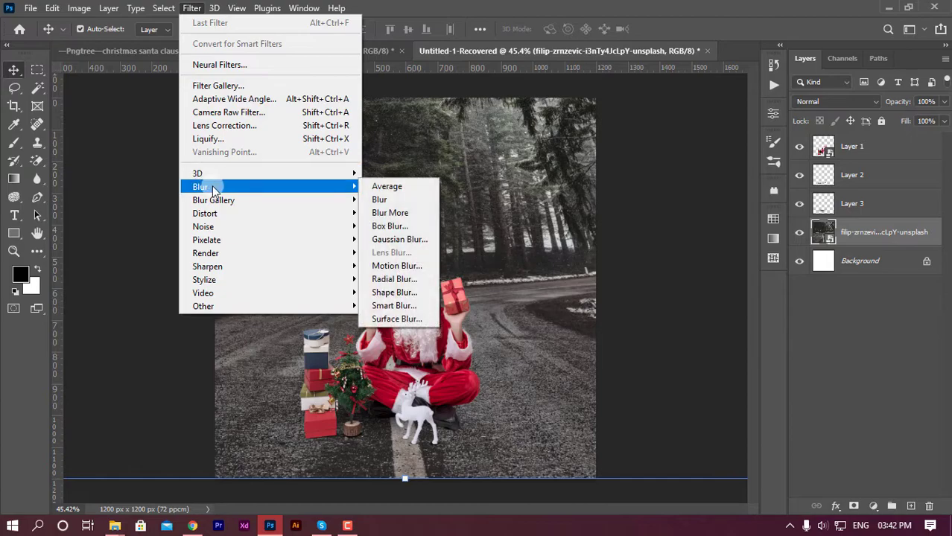
pyautogui.moveTo(213, 200)
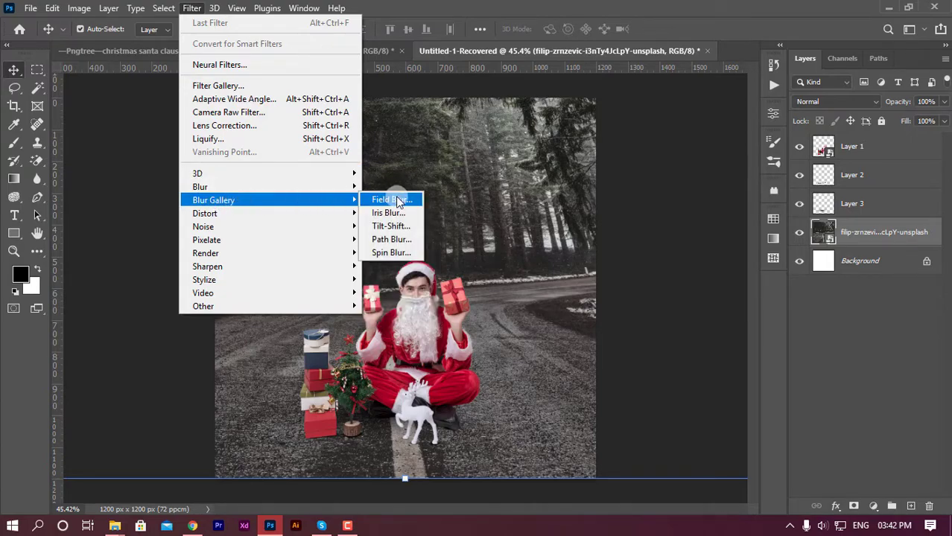
pyautogui.click(390, 226)
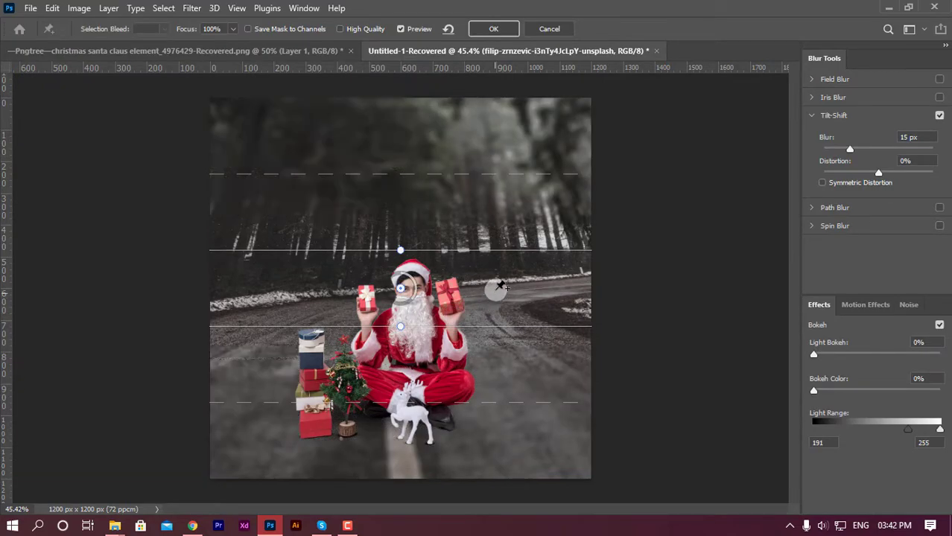
pyautogui.moveTo(497, 295); pyautogui.dragTo(502, 423)
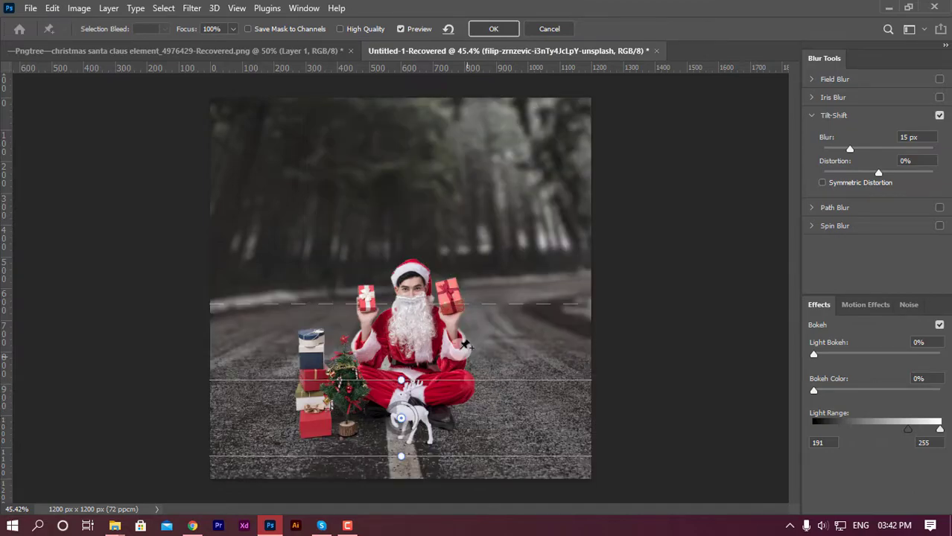
pyautogui.click(822, 183)
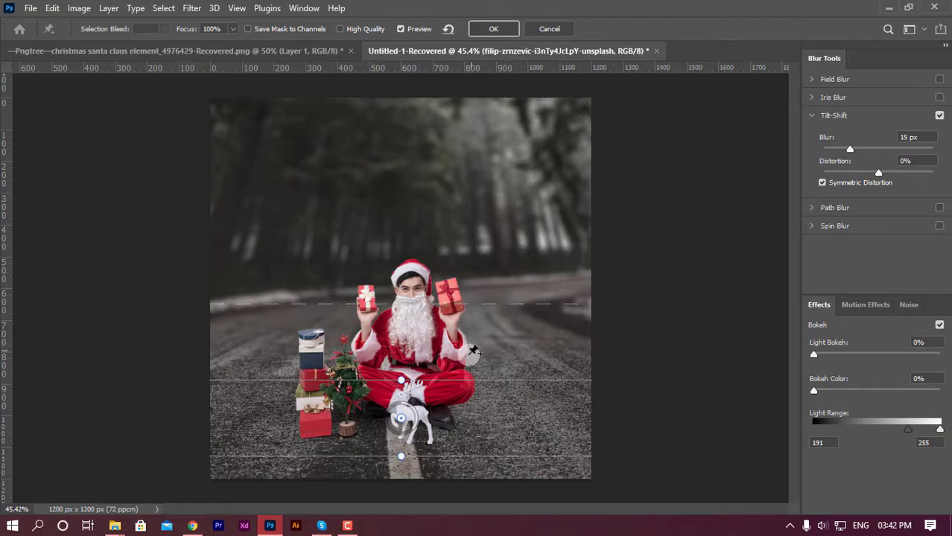
# Step: Level the focus band at Santa's lap, adjust its transitions, and apply the 15 px blur
pyautogui.moveTo(422, 361); pyautogui.dragTo(413, 337)
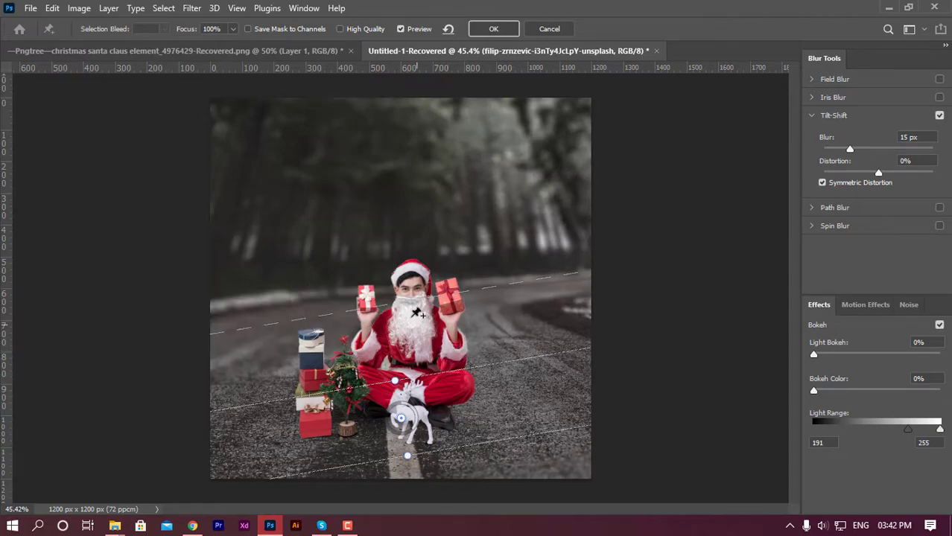
pyautogui.moveTo(406, 299); pyautogui.dragTo(403, 287)
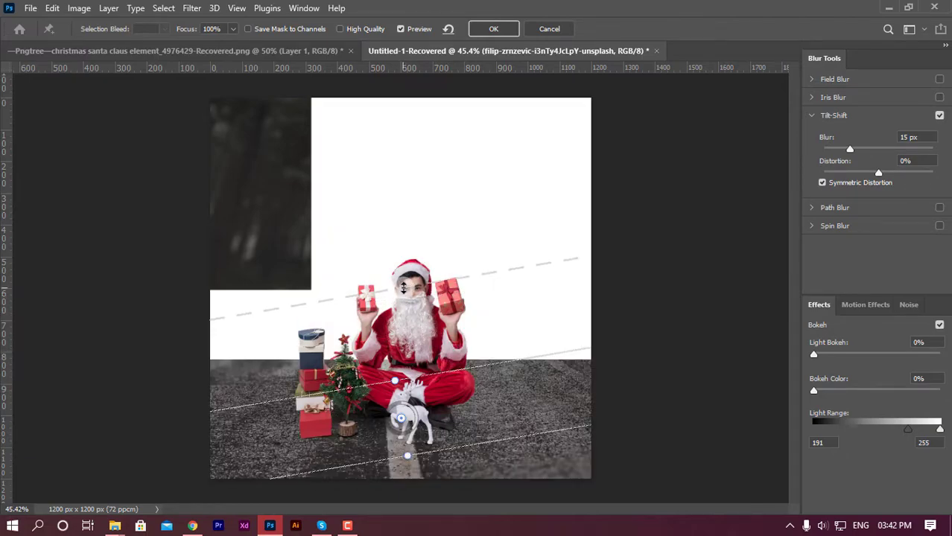
pyautogui.moveTo(404, 288); pyautogui.dragTo(411, 272)
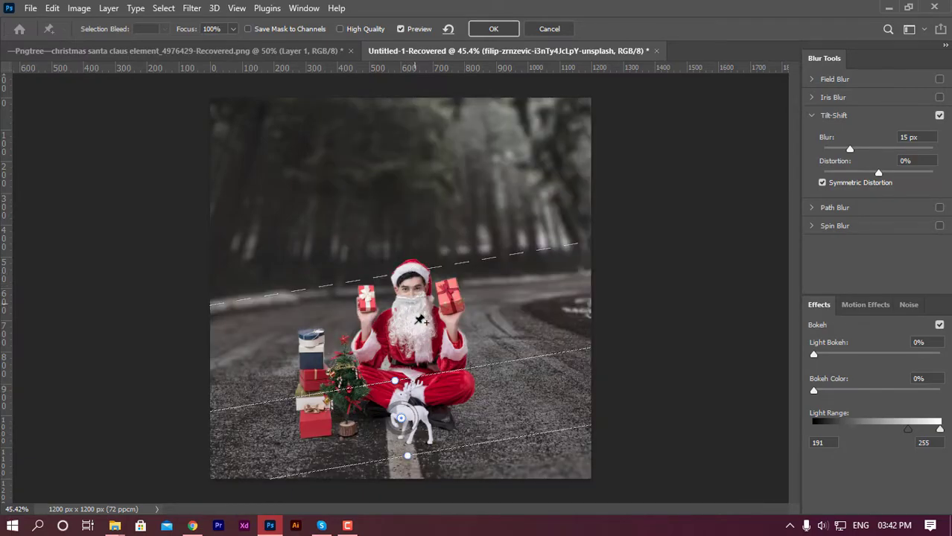
pyautogui.moveTo(413, 382)
pyautogui.mouseDown()
pyautogui.moveTo(428, 399)
pyautogui.moveTo(421, 364)
pyautogui.mouseUp()
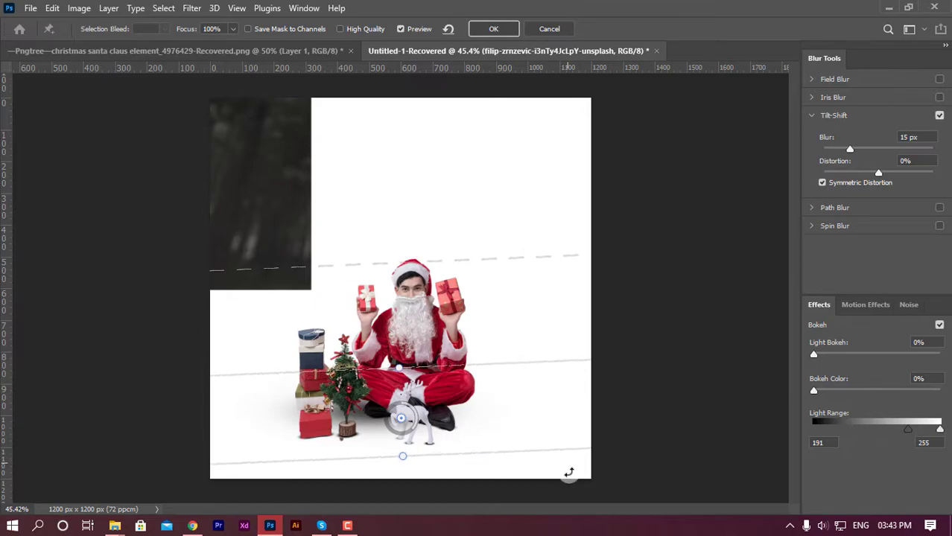
pyautogui.moveTo(567, 442); pyautogui.dragTo(576, 463)
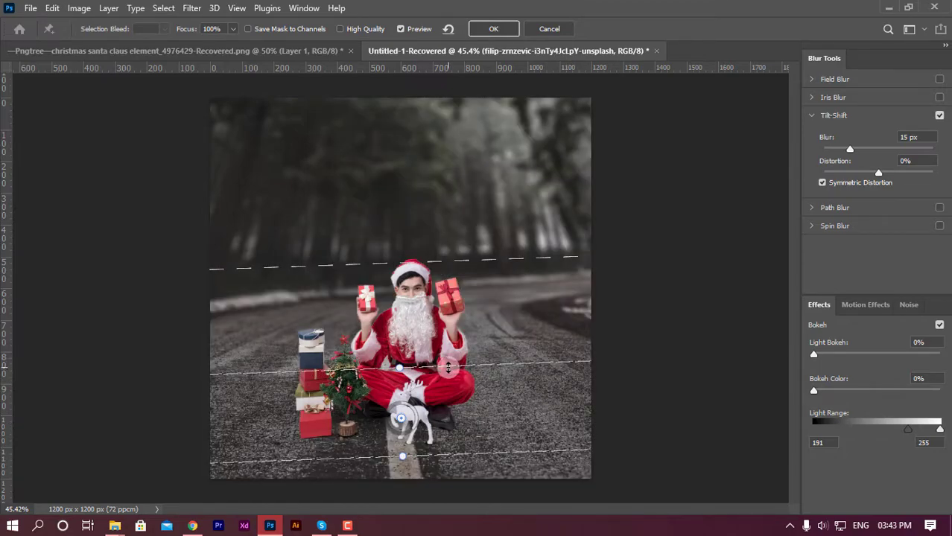
pyautogui.moveTo(459, 375); pyautogui.dragTo(464, 393)
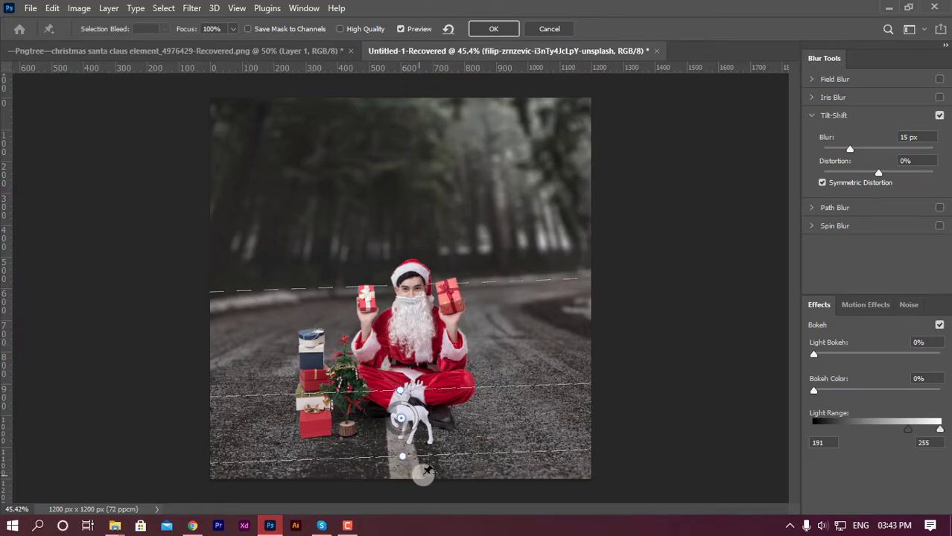
pyautogui.moveTo(421, 466)
pyautogui.mouseDown()
pyautogui.moveTo(431, 442)
pyautogui.moveTo(433, 451)
pyautogui.mouseUp()
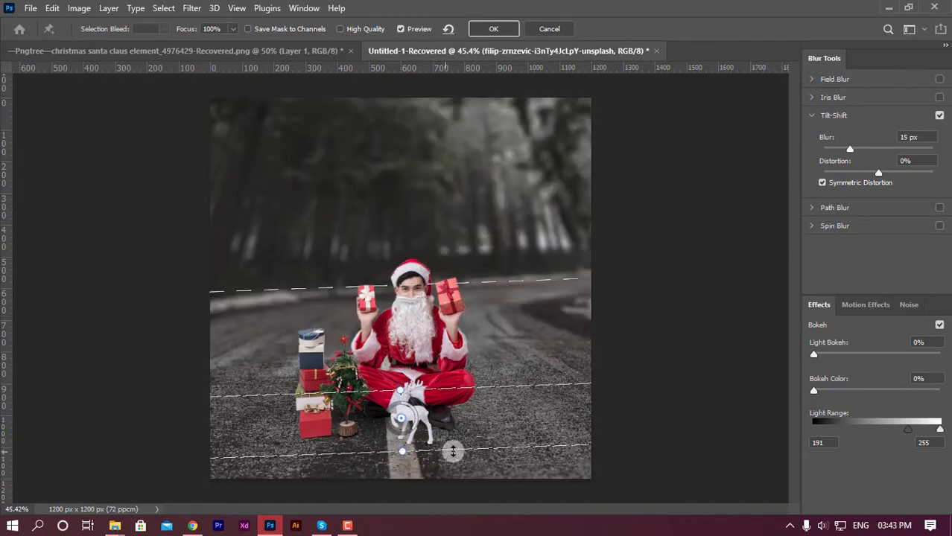
pyautogui.click(481, 33)
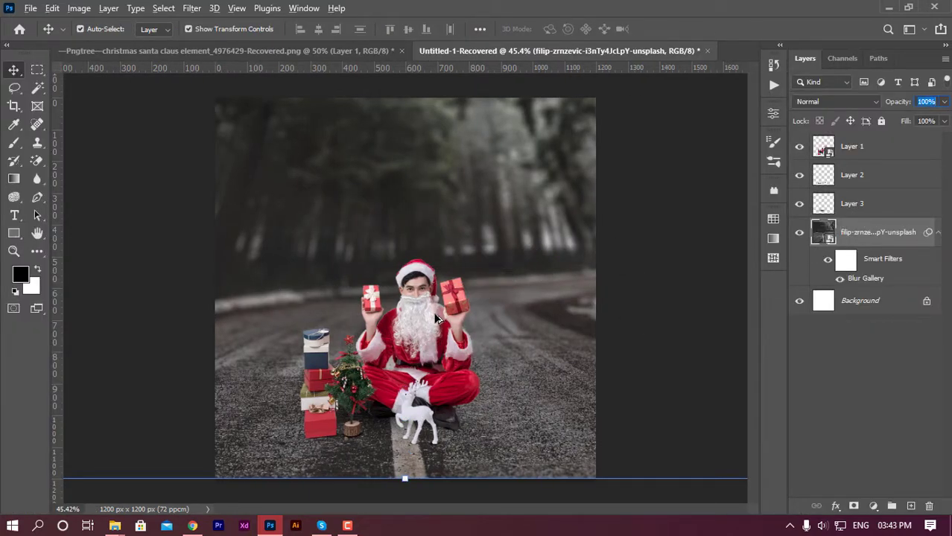
# Step: Apply Color Balance to the forest photo's shadows at -19, 0, +13 for a cool blue-cyan tint
pyautogui.scroll(2, 438, 313)
pyautogui.scroll(2, 439, 313)
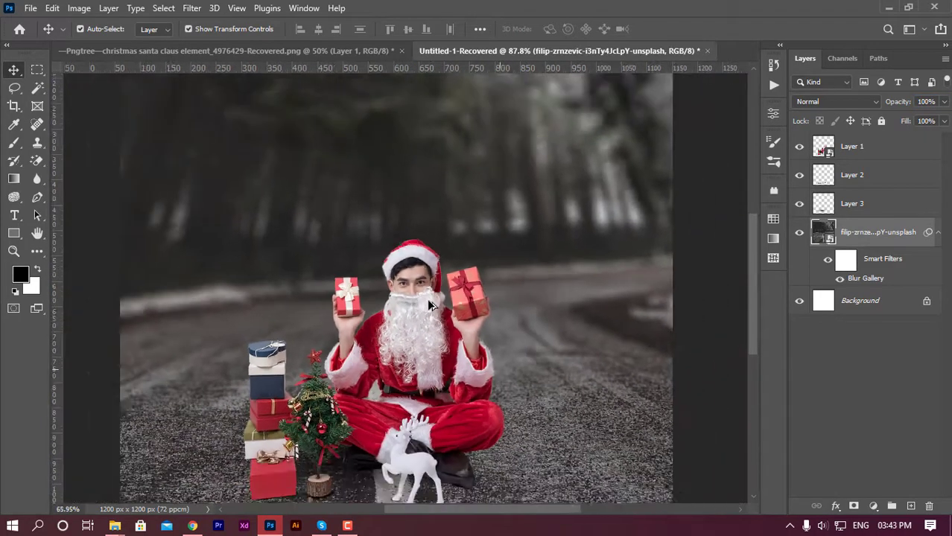
pyautogui.scroll(-5, 439, 309)
pyautogui.scroll(3, 438, 307)
pyautogui.scroll(-1, 428, 304)
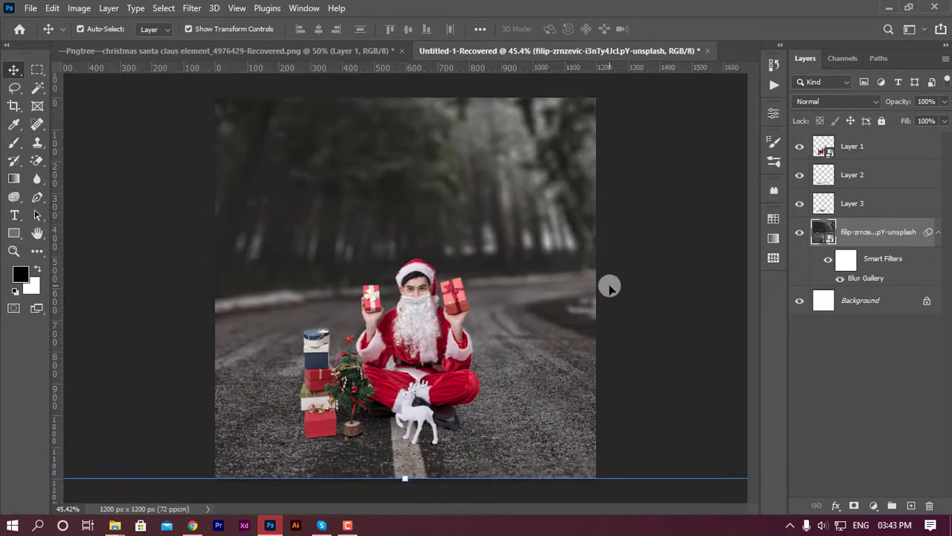
pyautogui.click(75, 9)
pyautogui.moveTo(101, 45)
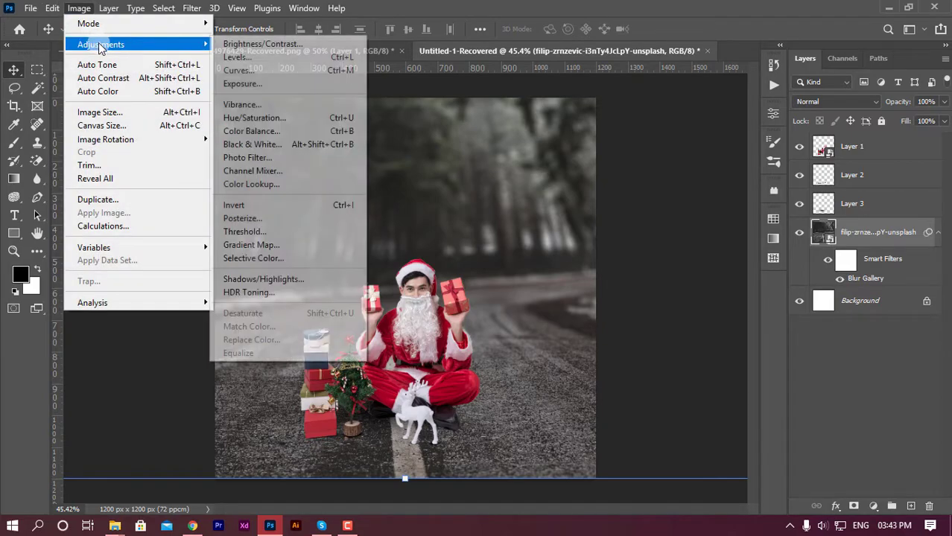
pyautogui.click(277, 132)
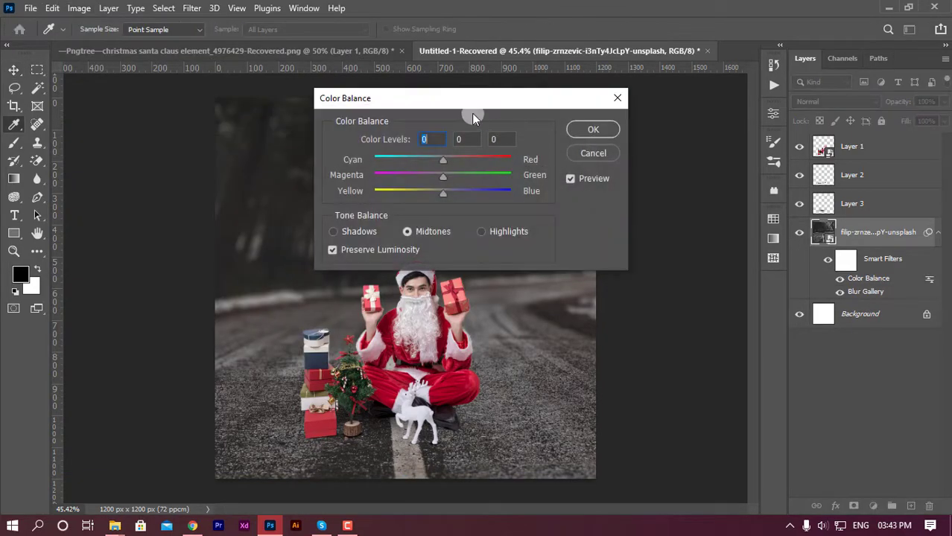
pyautogui.moveTo(471, 108); pyautogui.dragTo(744, 117)
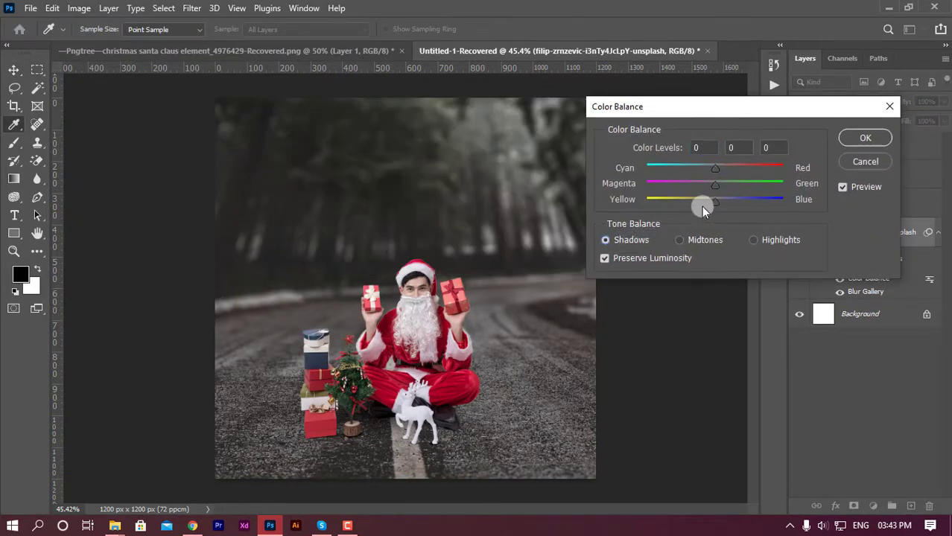
pyautogui.moveTo(721, 202); pyautogui.dragTo(721, 199)
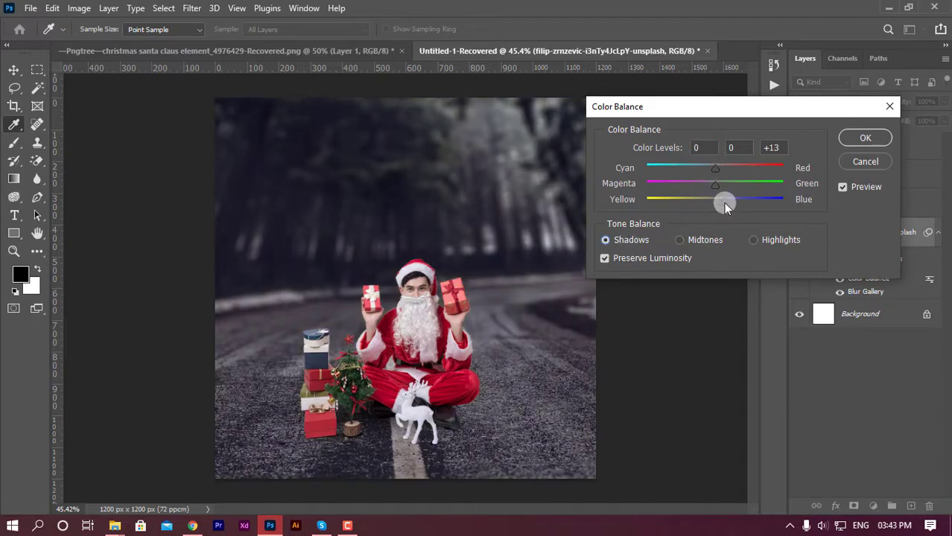
pyautogui.click(713, 169)
pyautogui.click(715, 199)
pyautogui.moveTo(702, 168); pyautogui.dragTo(715, 187)
pyautogui.click(853, 146)
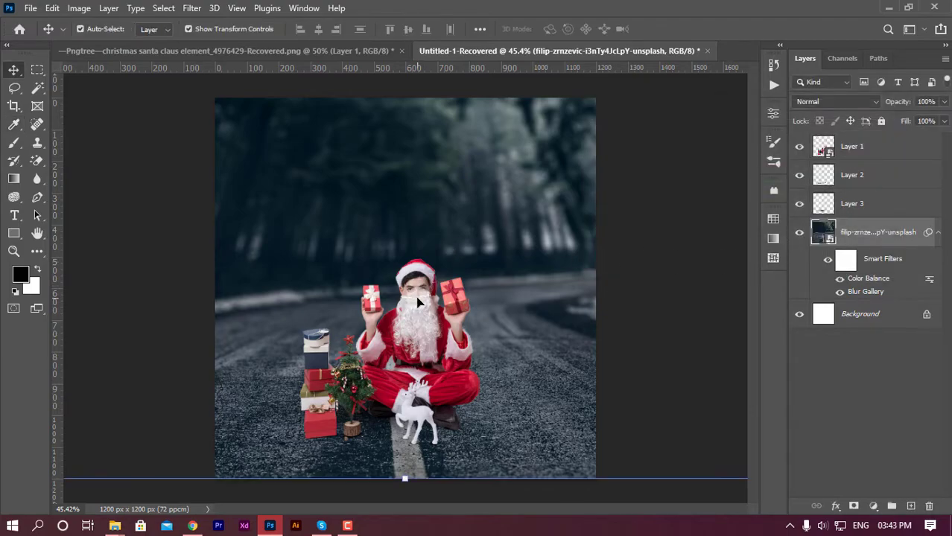
pyautogui.scroll(-2, 558, 251)
# Step: Select the Santa layer (Layer 1), try Shadows/Highlights without changes, and reopen Image > Adjustments
pyautogui.click(852, 146)
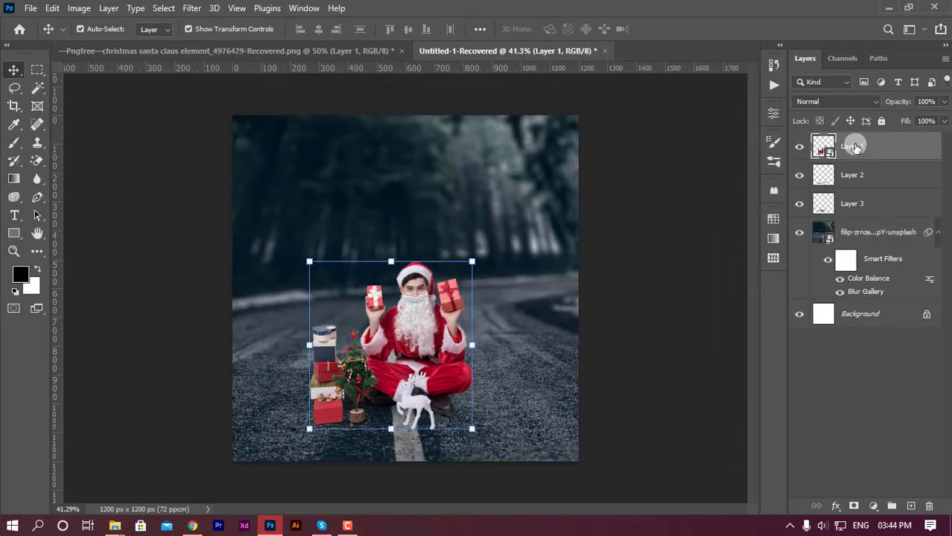
pyautogui.scroll(1, 393, 360)
pyautogui.scroll(-1, 393, 360)
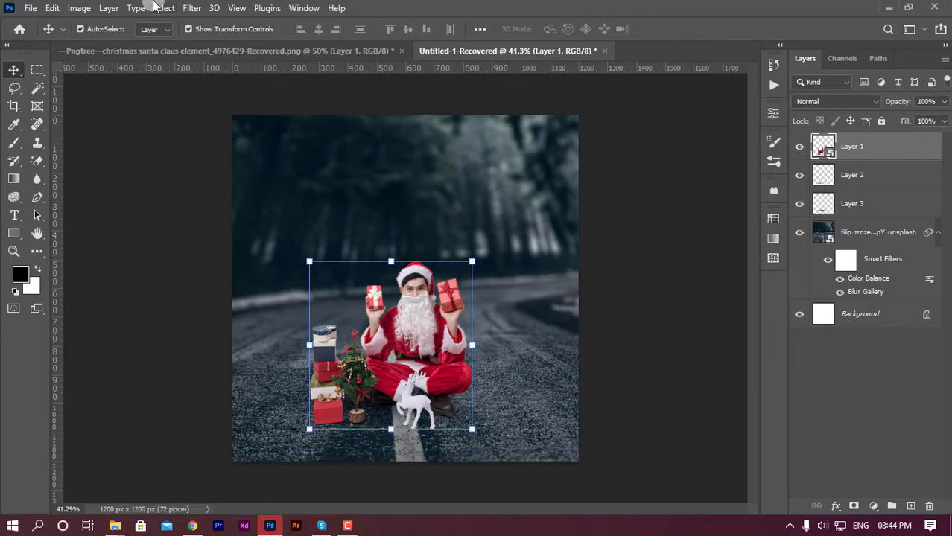
pyautogui.click(74, 9)
pyautogui.moveTo(100, 45)
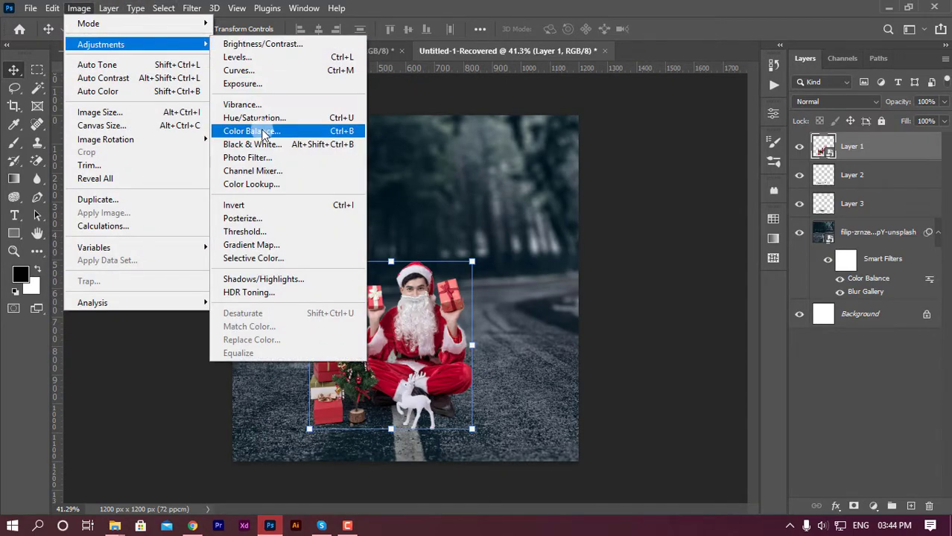
pyautogui.click(263, 280)
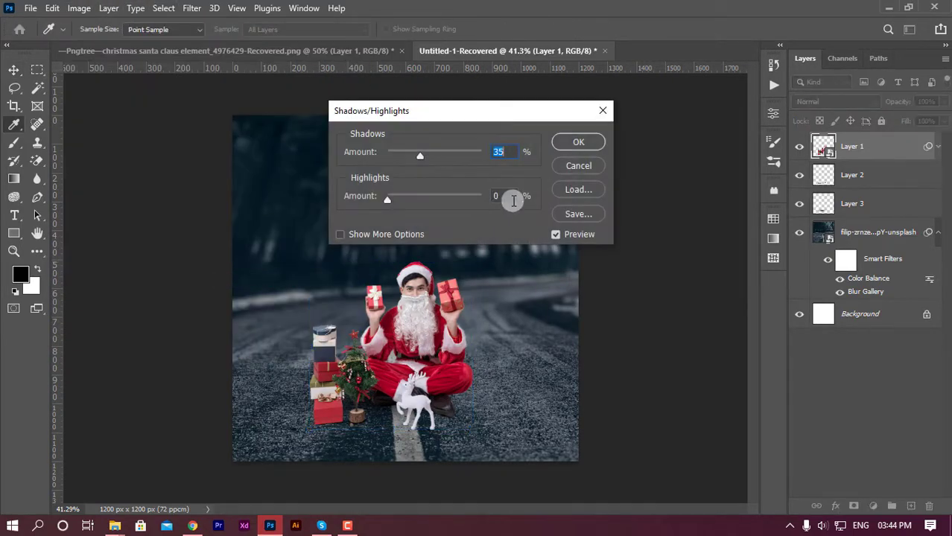
pyautogui.click(571, 168)
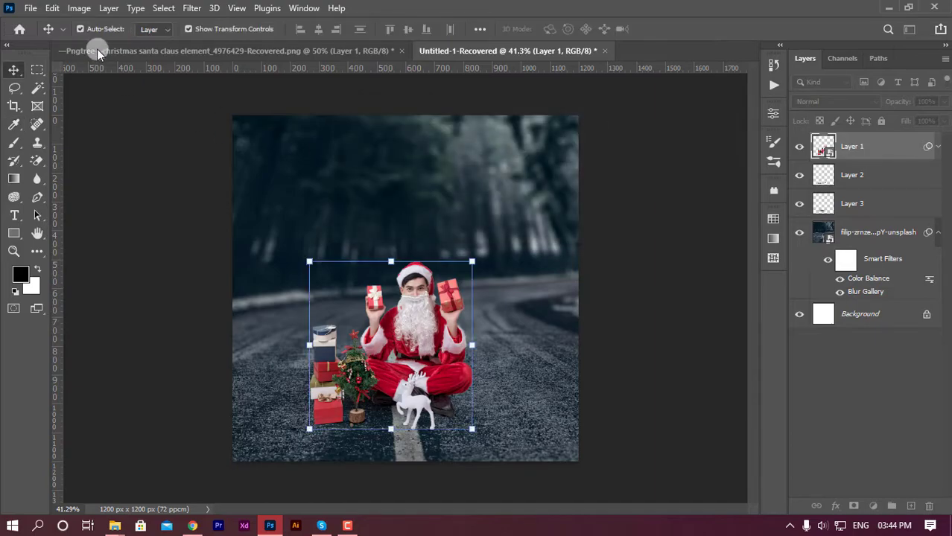
pyautogui.click(79, 8)
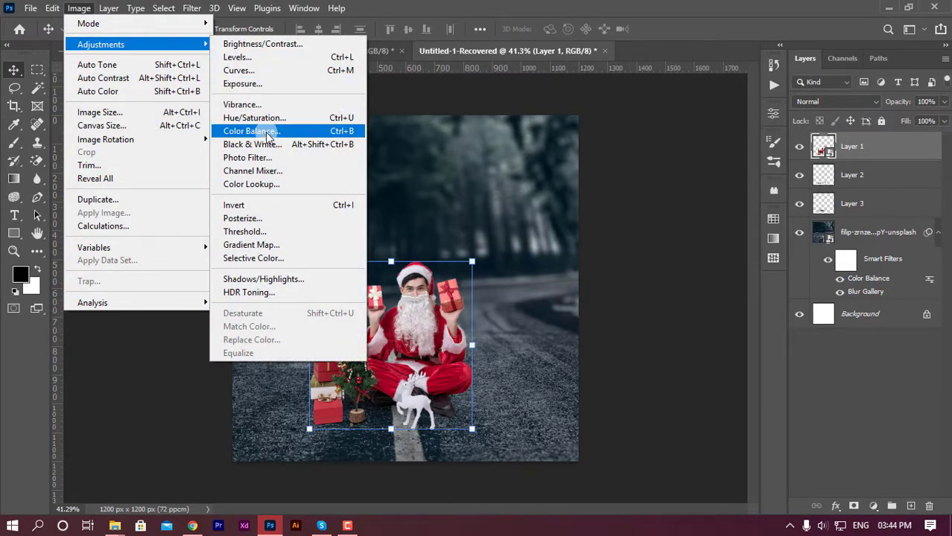
# Step: Apply Color Balance to Layer 1: midtones -10, 0, +3 and highlights -5, -4, +8
pyautogui.click(269, 136)
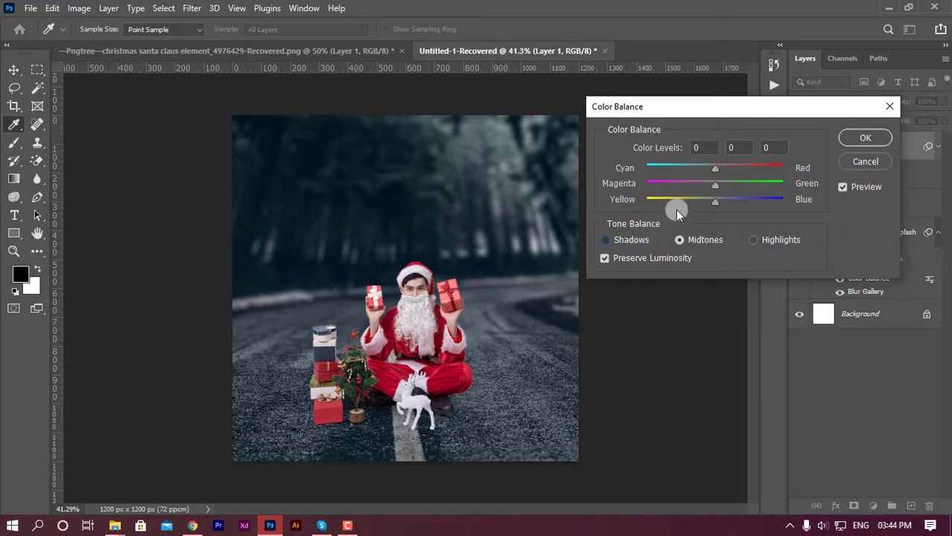
pyautogui.moveTo(716, 197); pyautogui.dragTo(718, 198)
pyautogui.click(699, 237)
pyautogui.moveTo(709, 168); pyautogui.dragTo(707, 168)
pyautogui.moveTo(712, 165); pyautogui.dragTo(711, 165)
pyautogui.click(719, 197)
pyautogui.moveTo(716, 187); pyautogui.dragTo(713, 184)
pyautogui.click(712, 185)
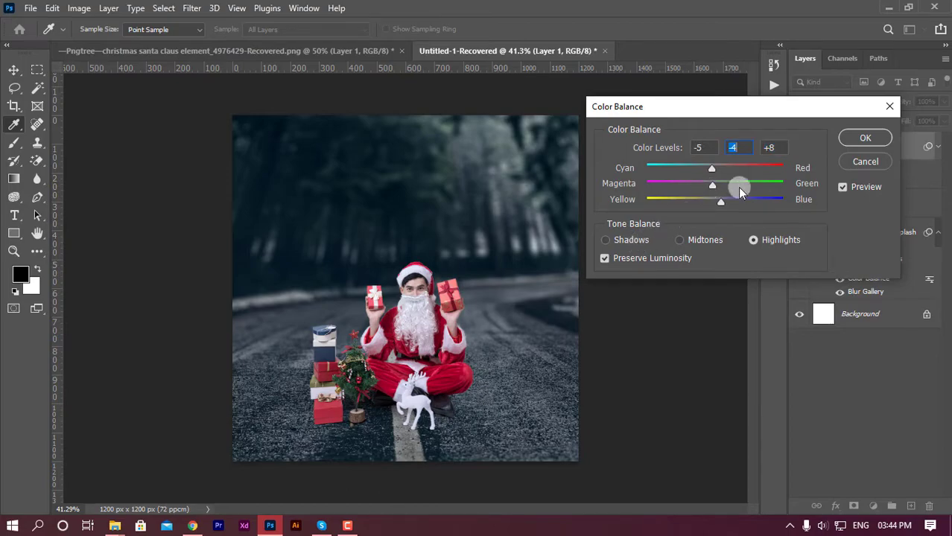
pyautogui.click(865, 138)
pyautogui.press('v')
pyautogui.scroll(5, 339, 261)
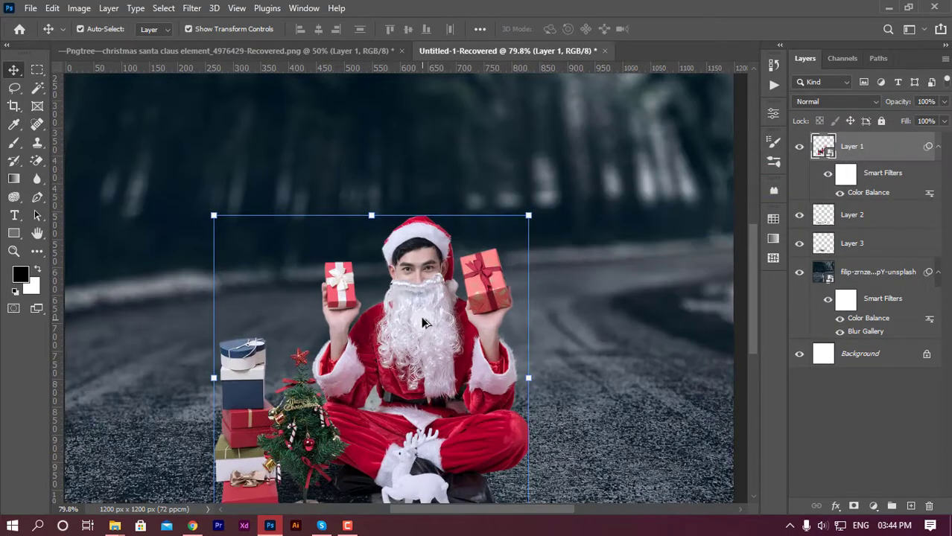
pyautogui.scroll(-2, 423, 322)
pyautogui.scroll(-3, 443, 292)
pyautogui.scroll(2, 504, 332)
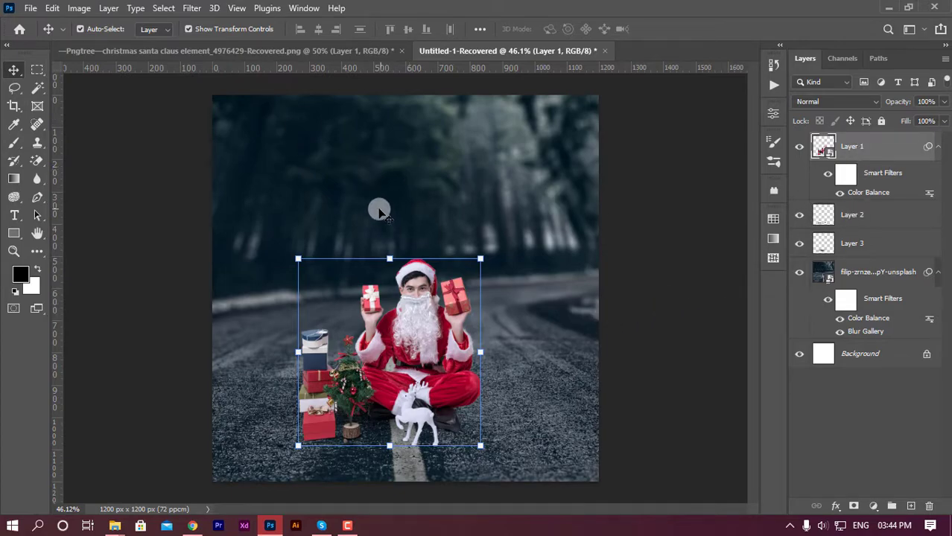
# Step: Place 1 (3).jpg as an embedded snow image, enlarged and raised over the top of the canvas
pyautogui.click(30, 9)
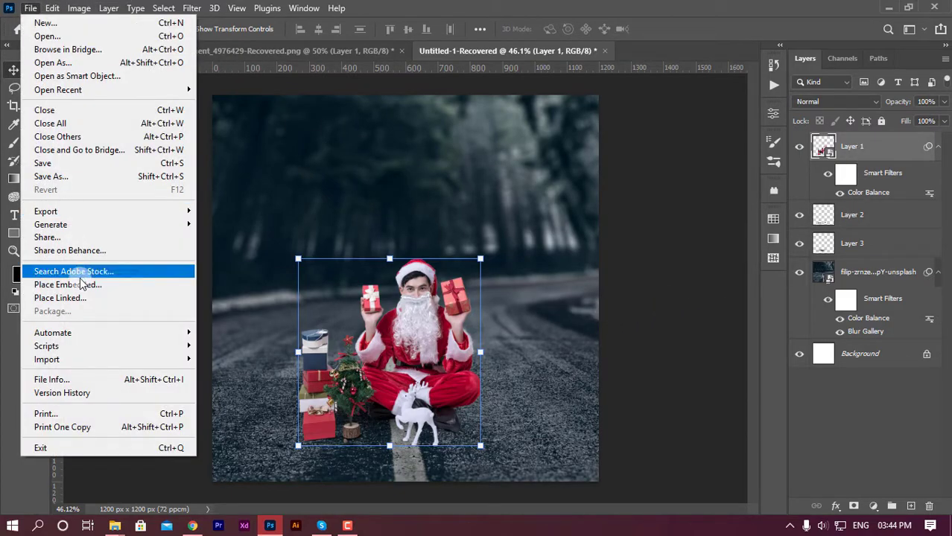
pyautogui.click(75, 281)
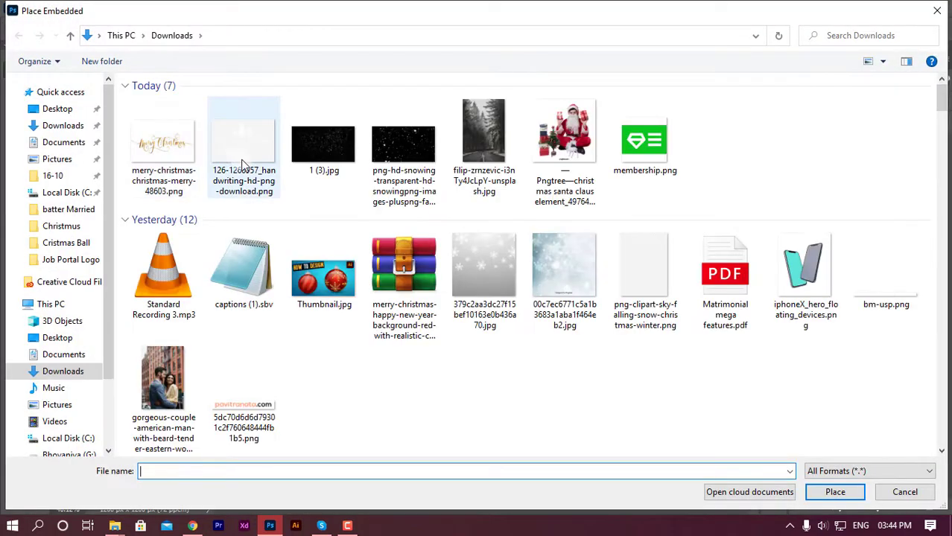
pyautogui.click(199, 153)
pyautogui.click(232, 146)
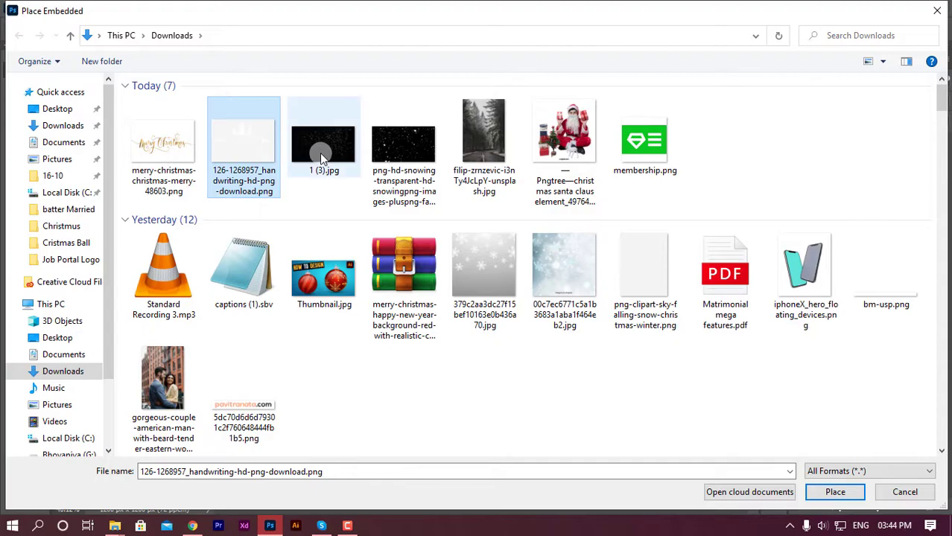
pyautogui.doubleClick(339, 155)
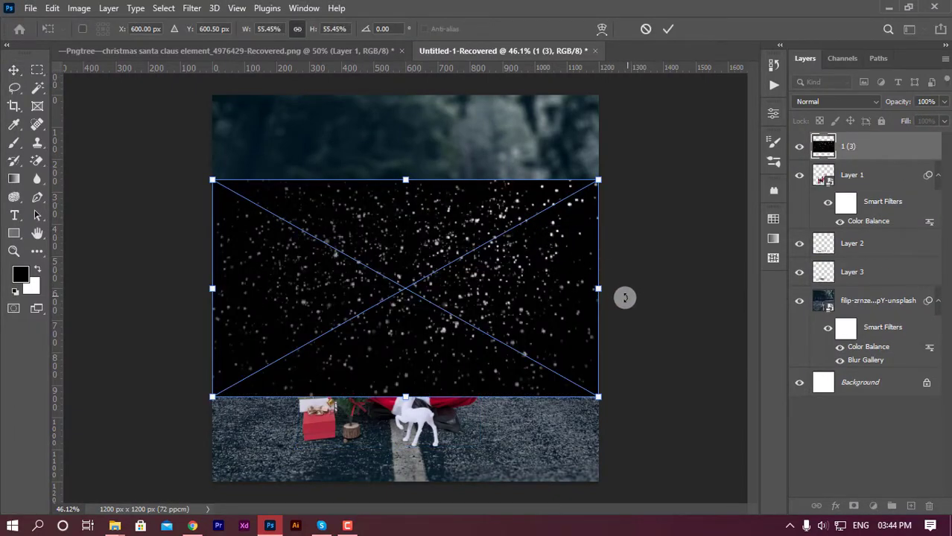
pyautogui.moveTo(600, 287)
pyautogui.mouseDown()
pyautogui.moveTo(671, 303)
pyautogui.moveTo(590, 248)
pyautogui.mouseUp()
pyautogui.click(668, 29)
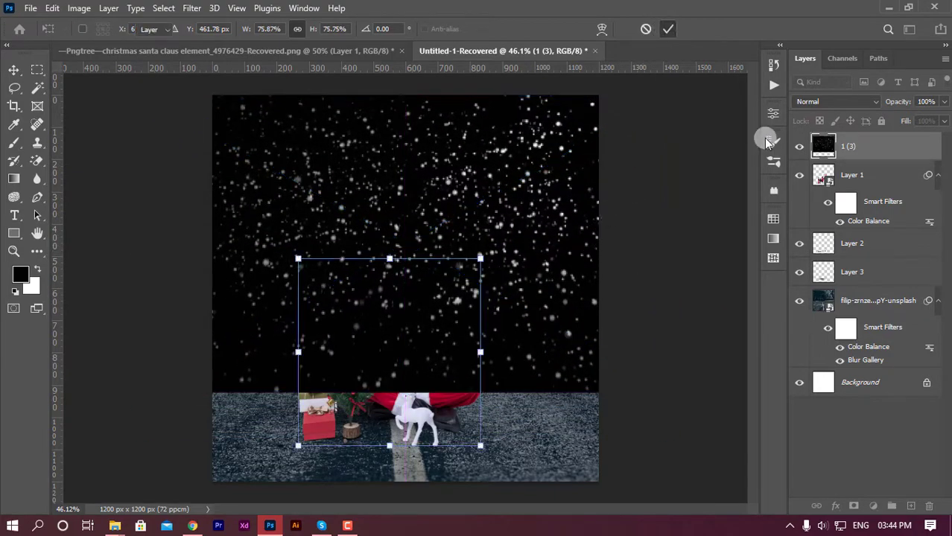
# Step: Move the snow layer below Layer 1, blend it with Screen, and shift it higher
pyautogui.moveTo(823, 147); pyautogui.dragTo(833, 224)
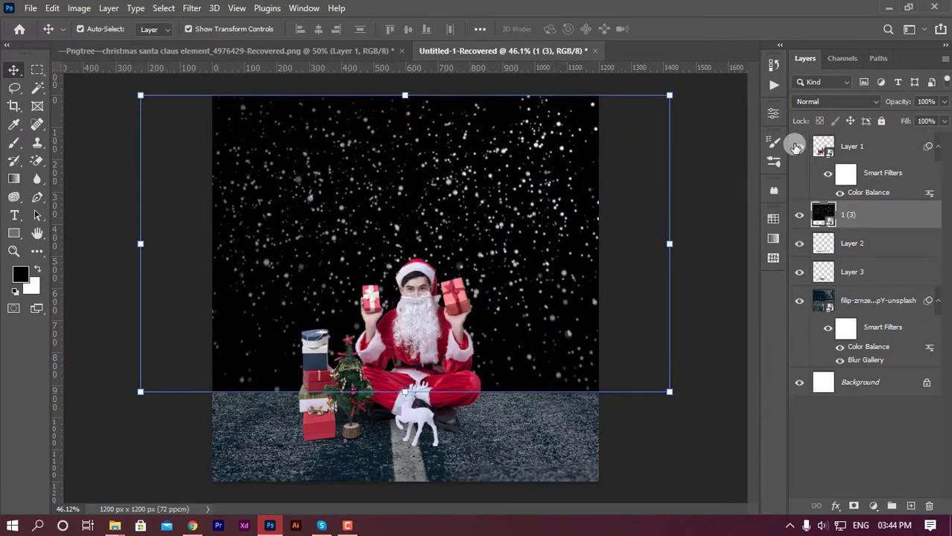
pyautogui.click(816, 102)
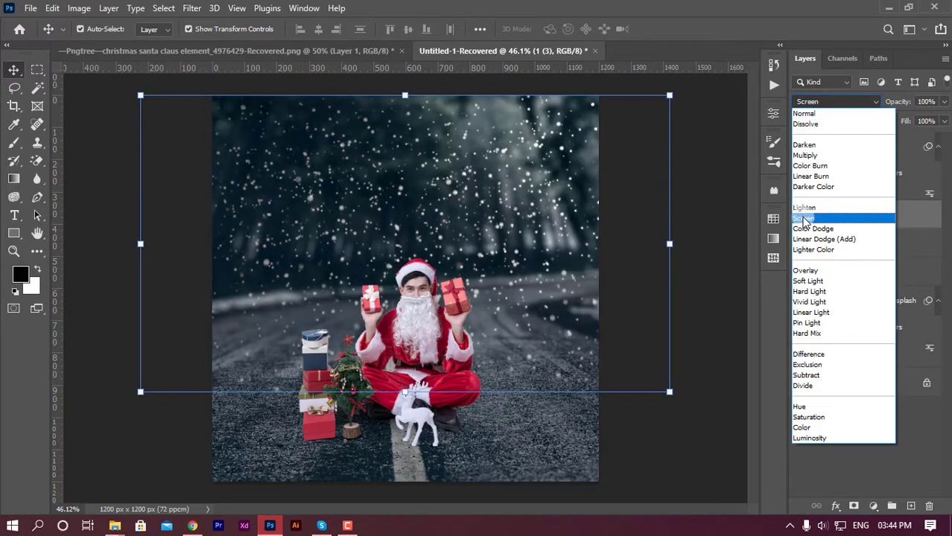
pyautogui.click(804, 218)
pyautogui.moveTo(549, 204)
pyautogui.mouseDown()
pyautogui.moveTo(549, 149)
pyautogui.moveTo(545, 178)
pyautogui.moveTo(542, 170)
pyautogui.mouseUp()
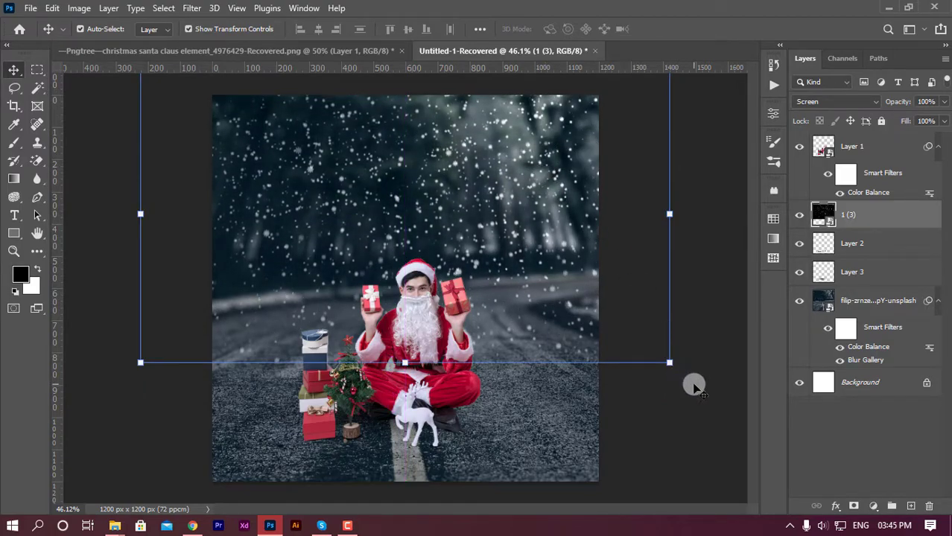
pyautogui.click(691, 383)
pyautogui.scroll(1, 521, 253)
pyautogui.scroll(-1, 486, 230)
pyautogui.scroll(-1, 493, 289)
pyautogui.scroll(1, 496, 308)
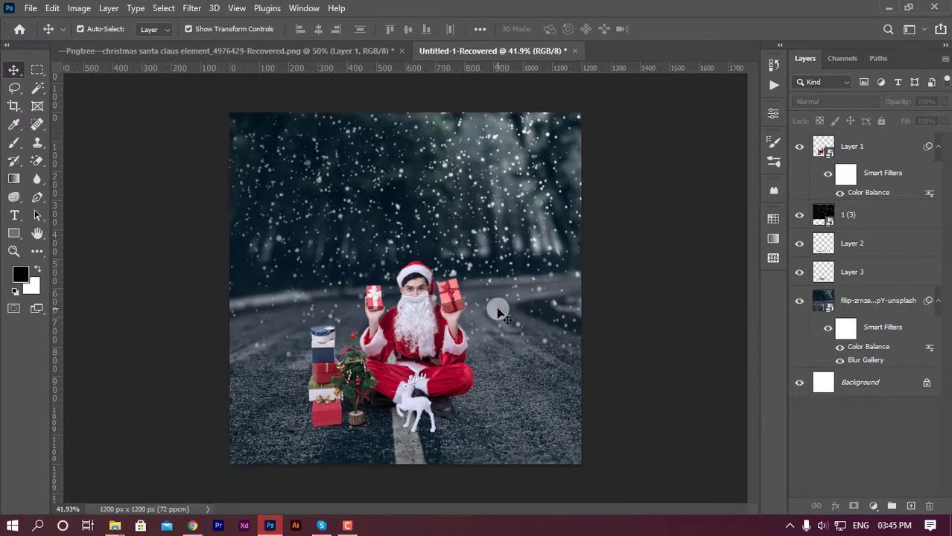
pyautogui.click(30, 7)
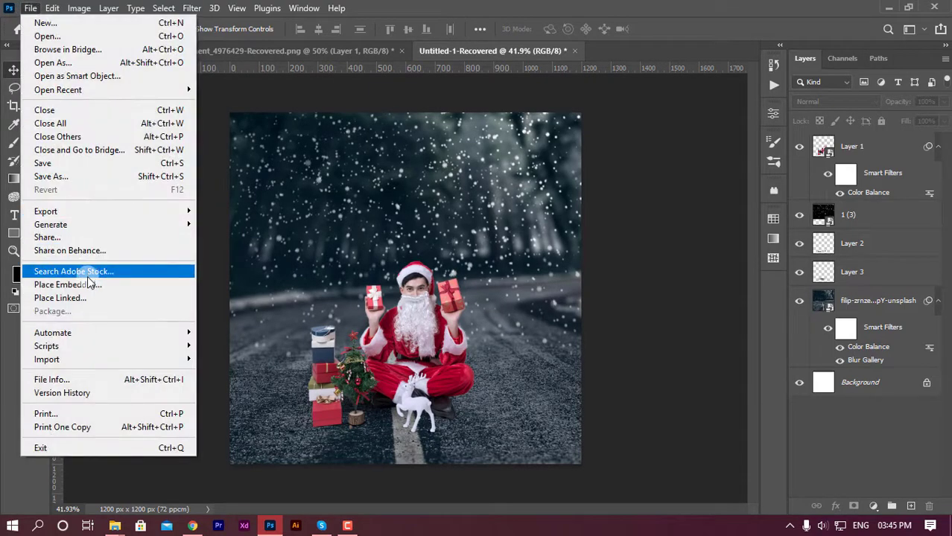
# Step: Place a second falling-snow image scaled to cover the canvas, blended with Screen
pyautogui.click(86, 280)
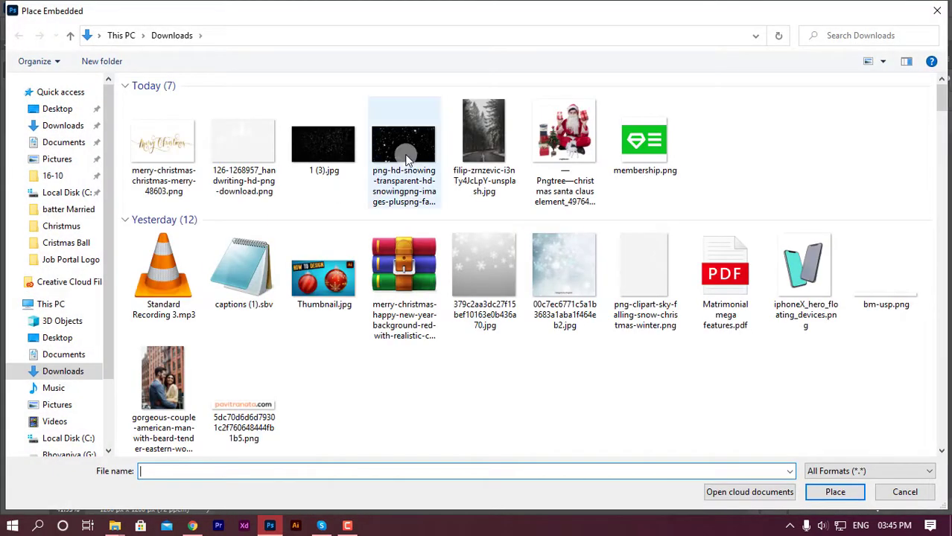
pyautogui.doubleClick(404, 154)
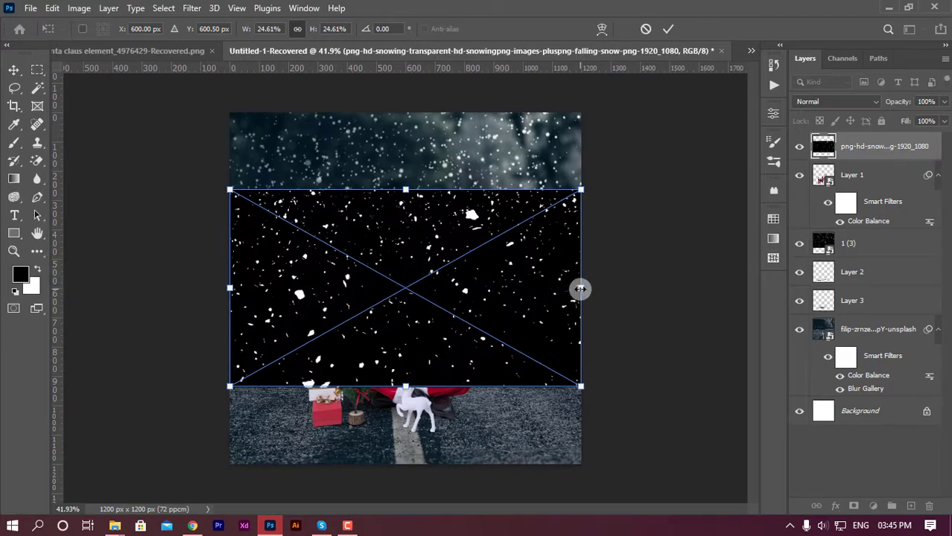
pyautogui.moveTo(581, 289); pyautogui.dragTo(756, 288)
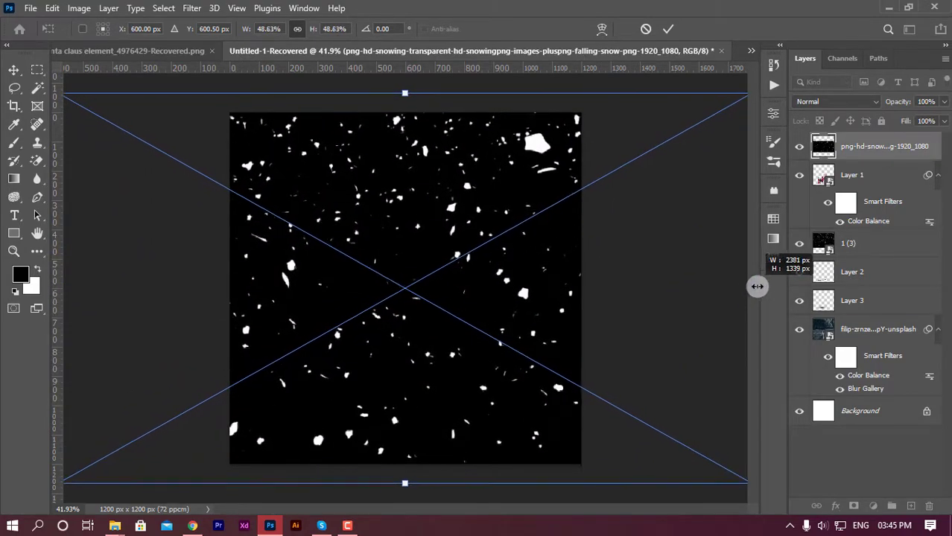
pyautogui.click(666, 29)
pyautogui.click(841, 99)
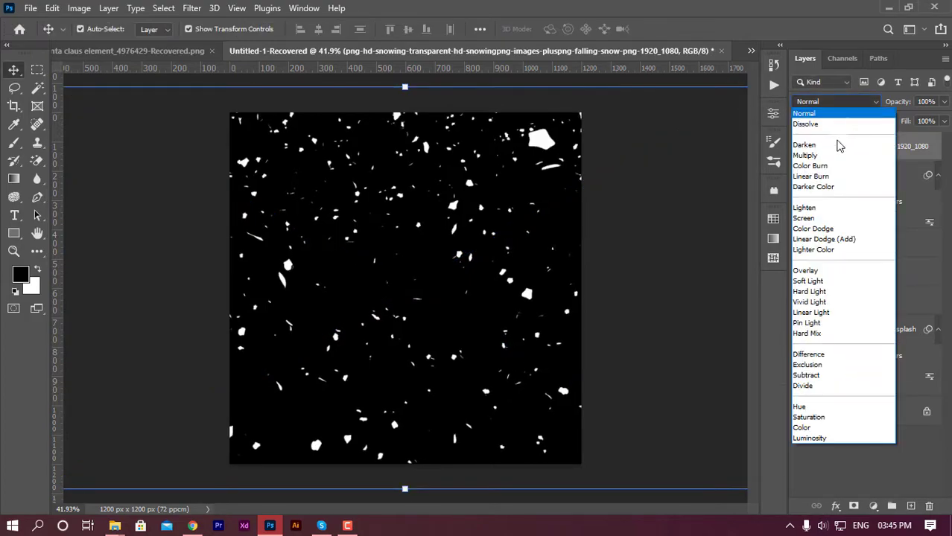
pyautogui.click(831, 214)
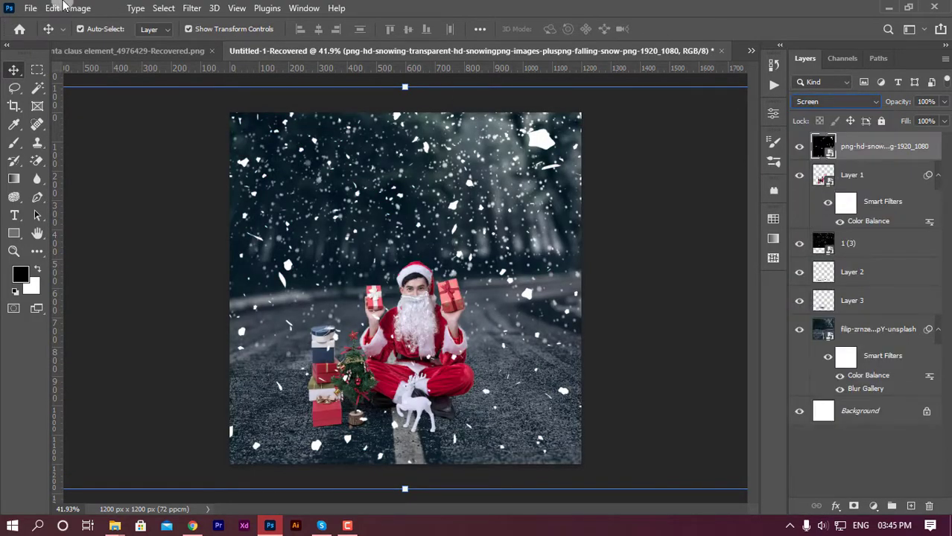
# Step: Soften the second snow layer with a small-radius Gaussian Blur and add a layer mask
pyautogui.click(196, 9)
pyautogui.moveTo(200, 187)
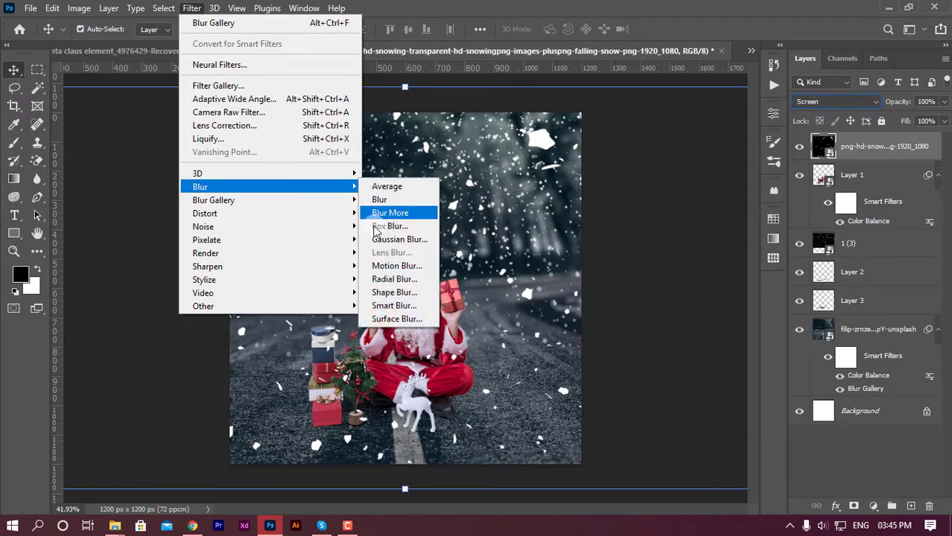
pyautogui.click(395, 240)
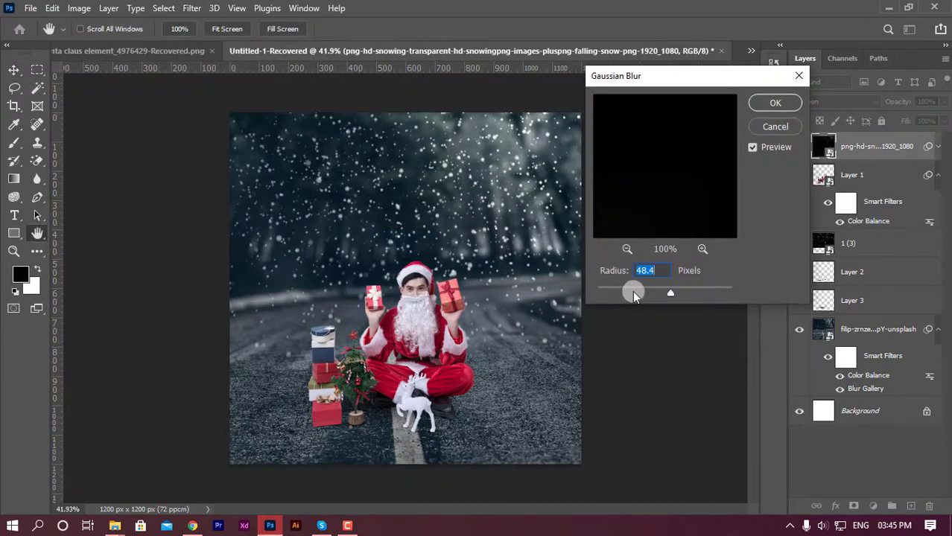
pyautogui.moveTo(632, 293); pyautogui.dragTo(654, 291)
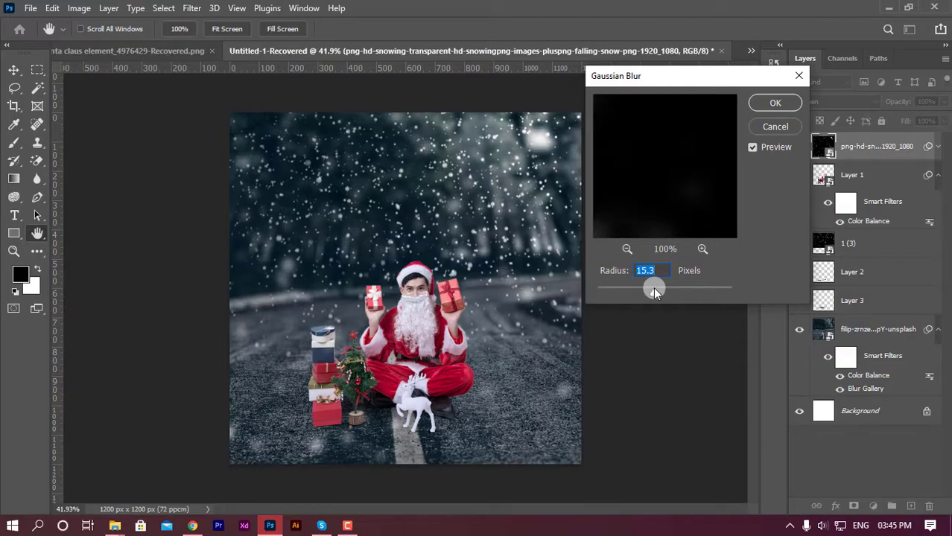
pyautogui.click(774, 103)
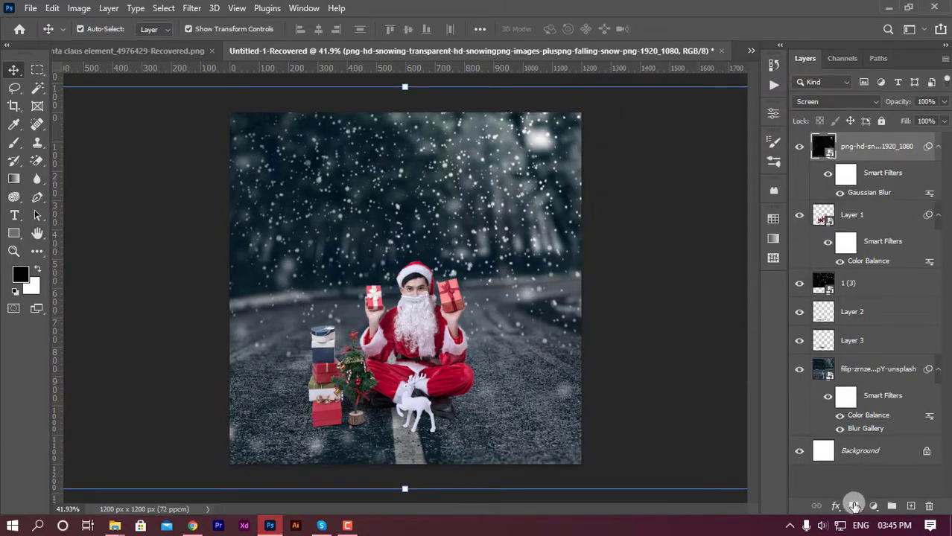
pyautogui.click(851, 505)
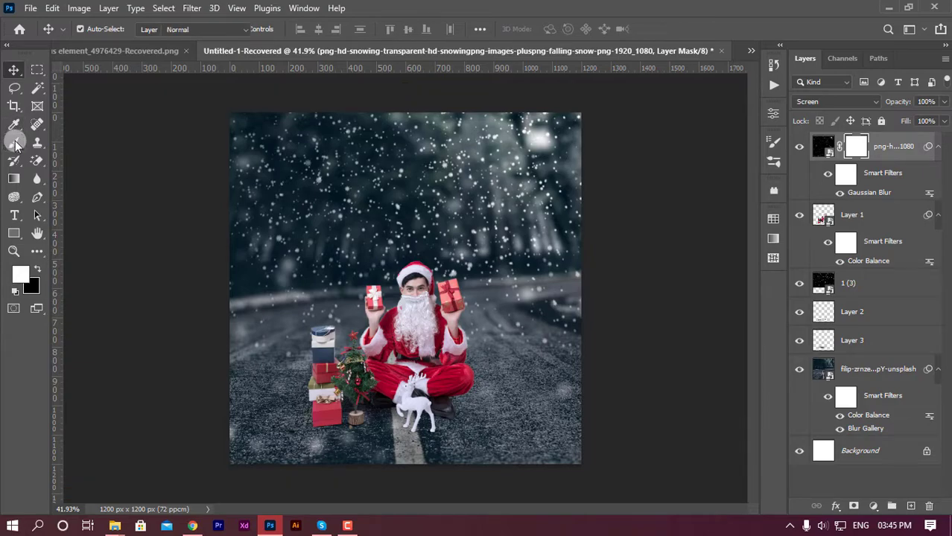
# Step: Paint black on the top snow layer's mask to clear flakes from Santa and his gifts
pyautogui.click(13, 142)
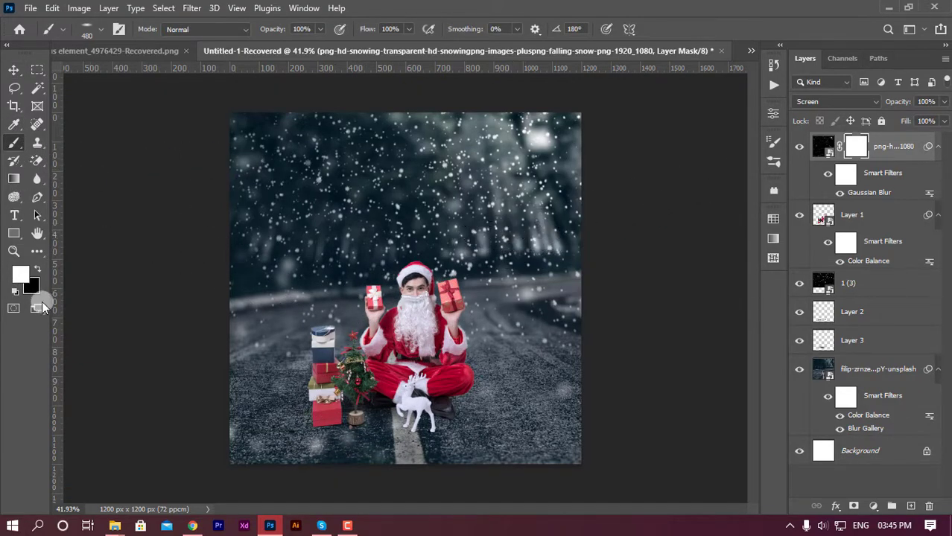
pyautogui.moveTo(380, 372); pyautogui.dragTo(419, 371)
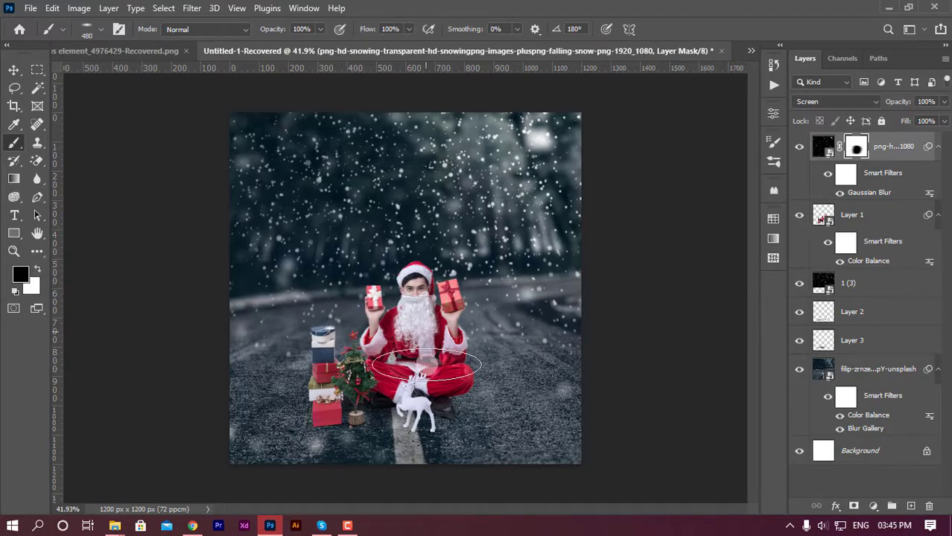
pyautogui.moveTo(316, 428); pyautogui.dragTo(402, 443)
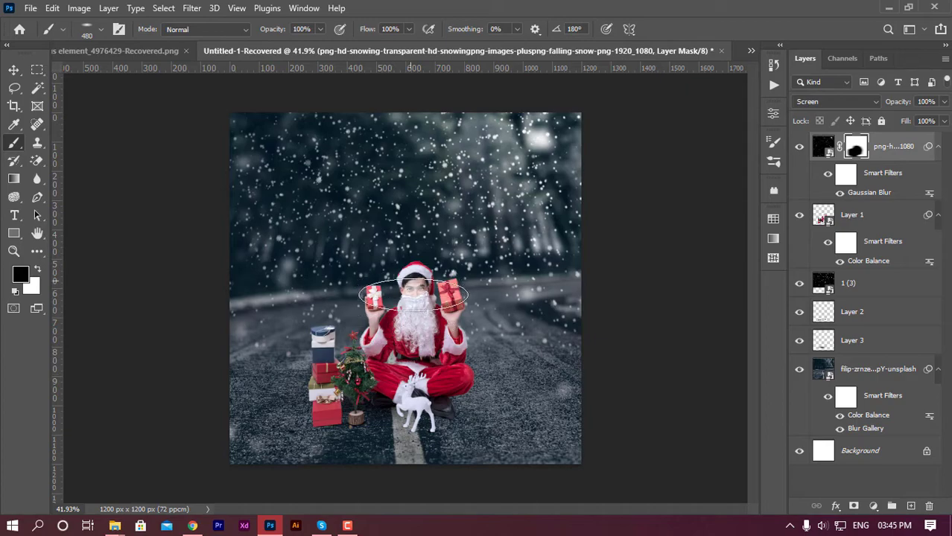
pyautogui.scroll(1, 398, 387)
pyautogui.scroll(2, 395, 372)
pyautogui.scroll(1, 391, 362)
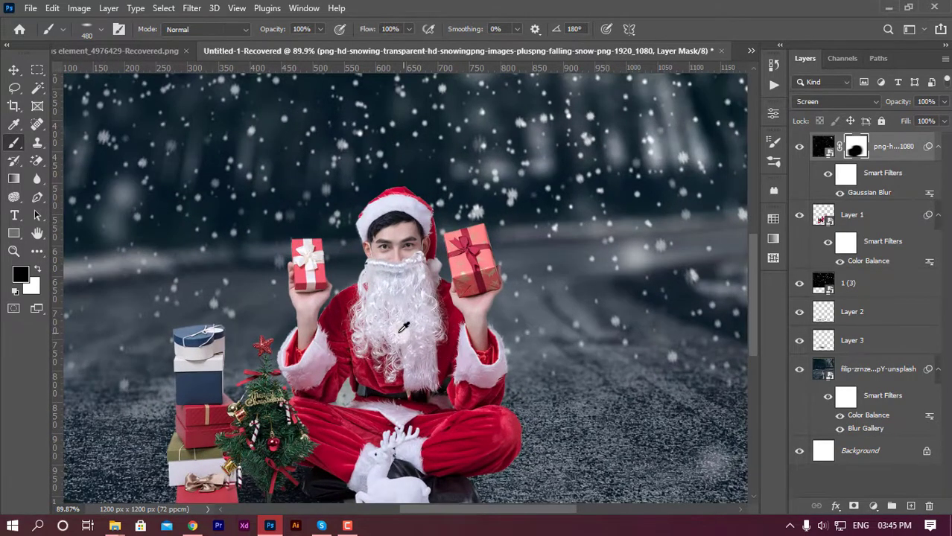
pyautogui.scroll(-2, 389, 359)
pyautogui.scroll(-2, 389, 359)
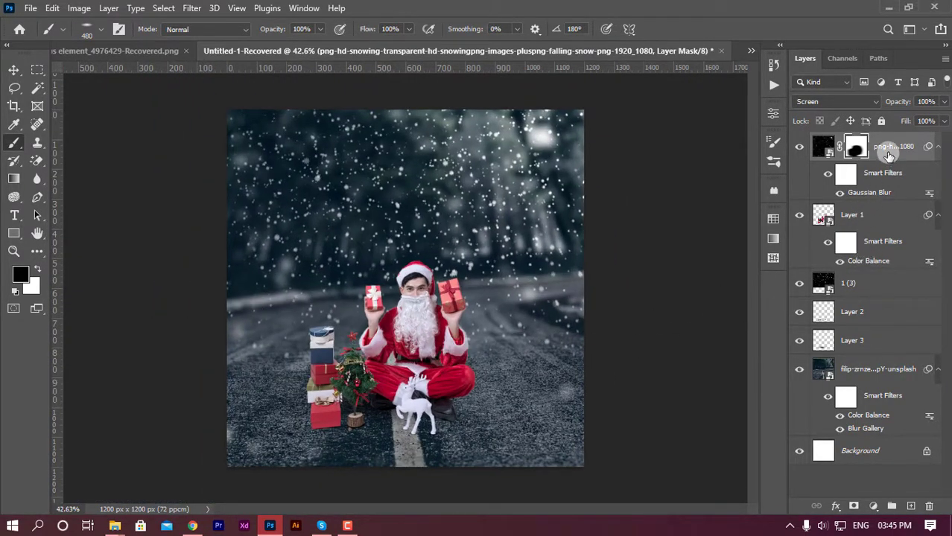
# Step: Merge visible layers into a new layer and cool it to Temperature -10 in Camera Raw
pyautogui.hotkey('ctrl', 'shift', 'alt', 'e')
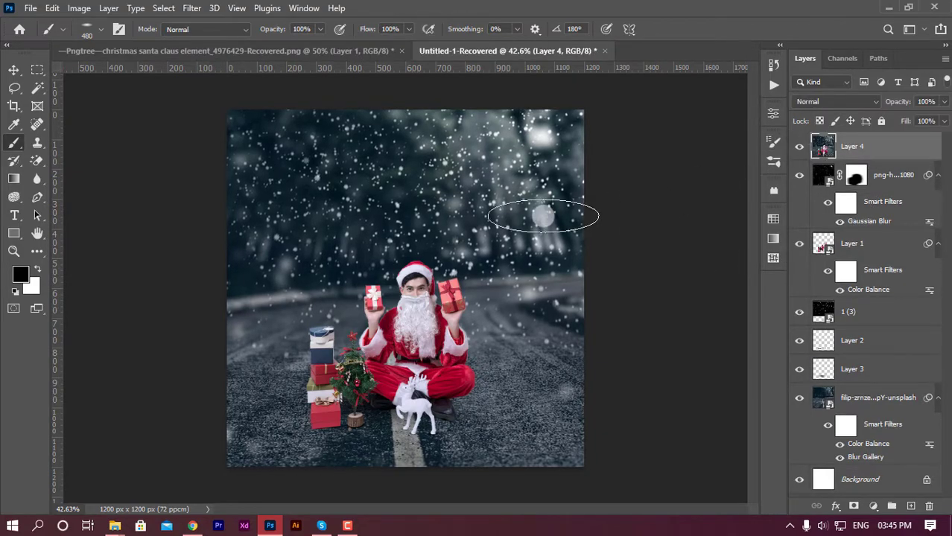
pyautogui.click(190, 11)
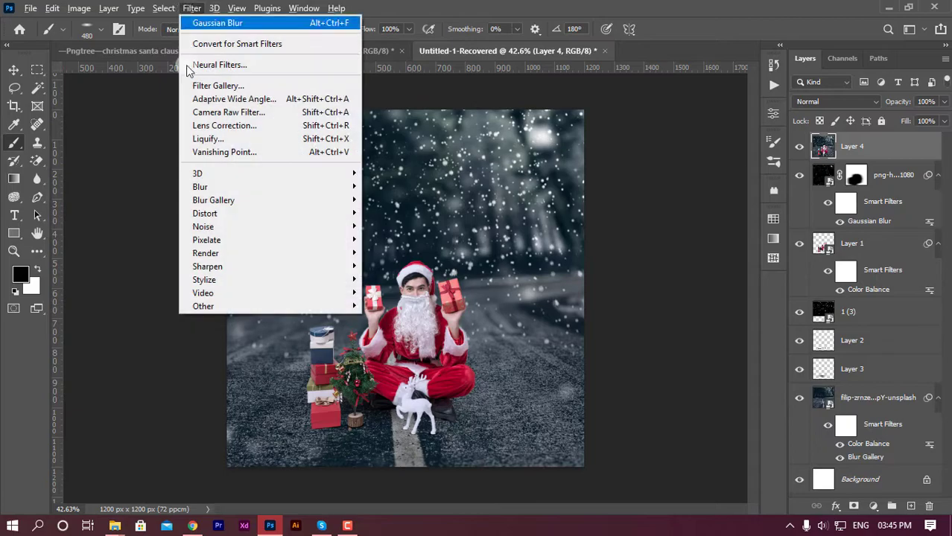
pyautogui.click(208, 114)
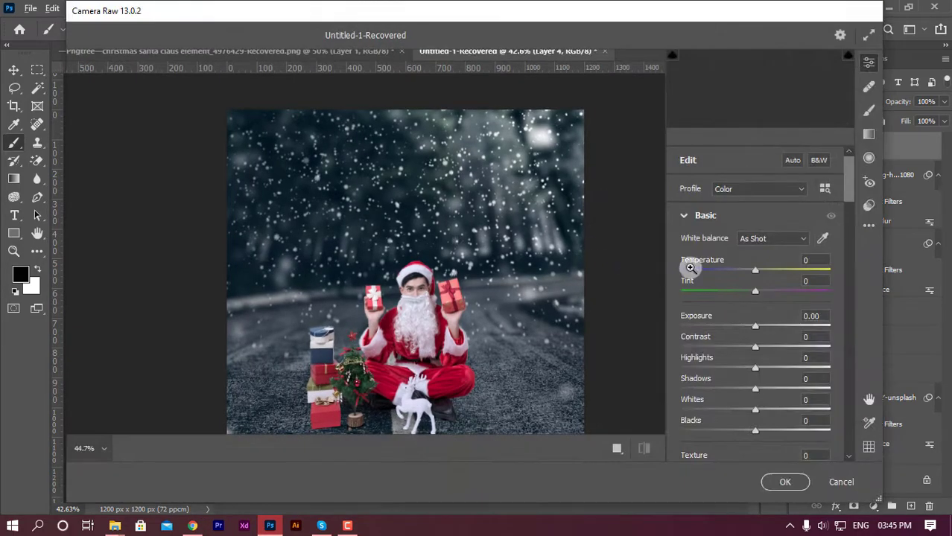
pyautogui.moveTo(755, 270); pyautogui.dragTo(748, 273)
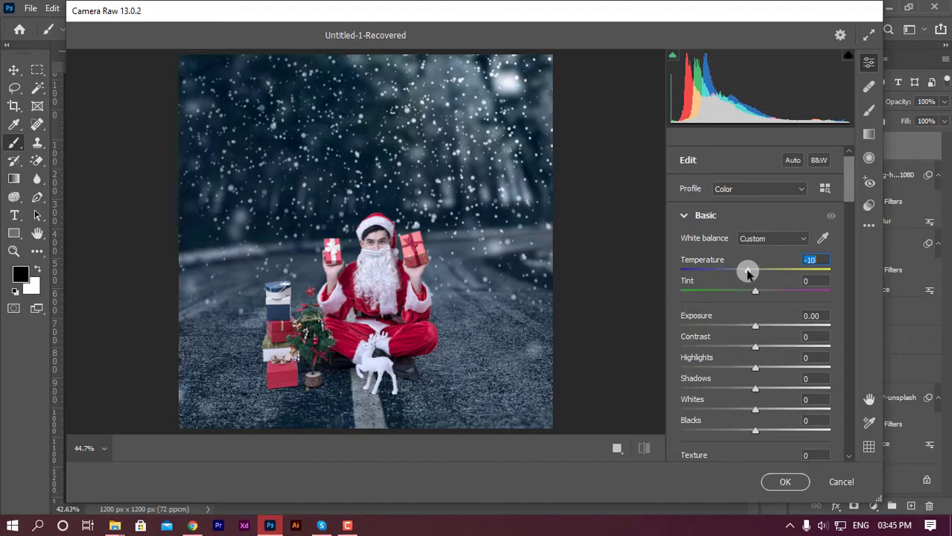
# Step: Lower Oranges saturation to -5 in the Color Mixer and adjust sharpening
pyautogui.scroll(-3, 748, 274)
pyautogui.scroll(-3, 748, 274)
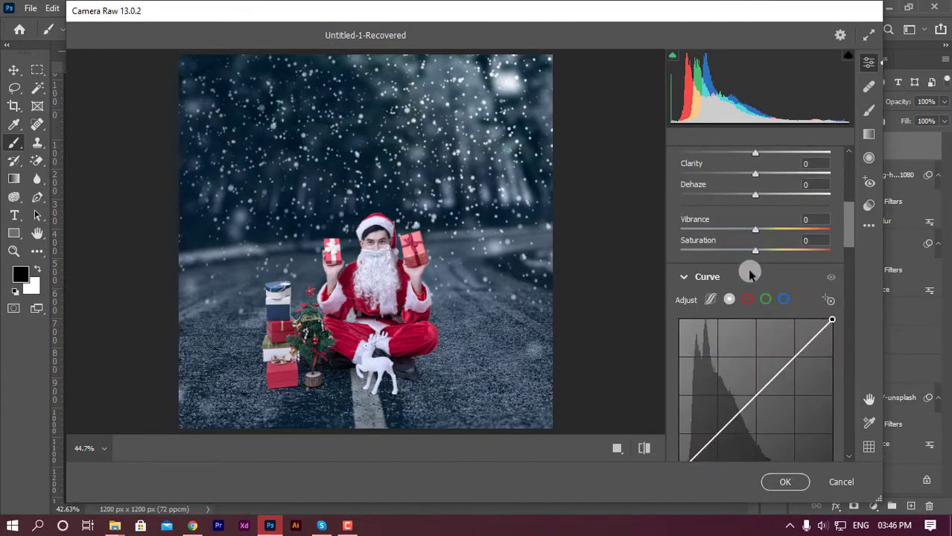
pyautogui.scroll(-3, 761, 278)
pyautogui.scroll(-4, 763, 290)
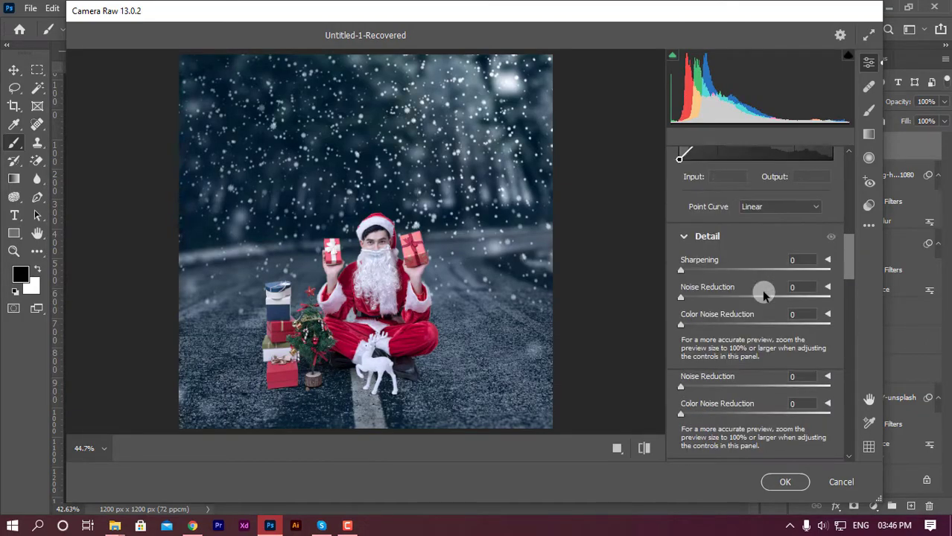
pyautogui.scroll(-1, 764, 294)
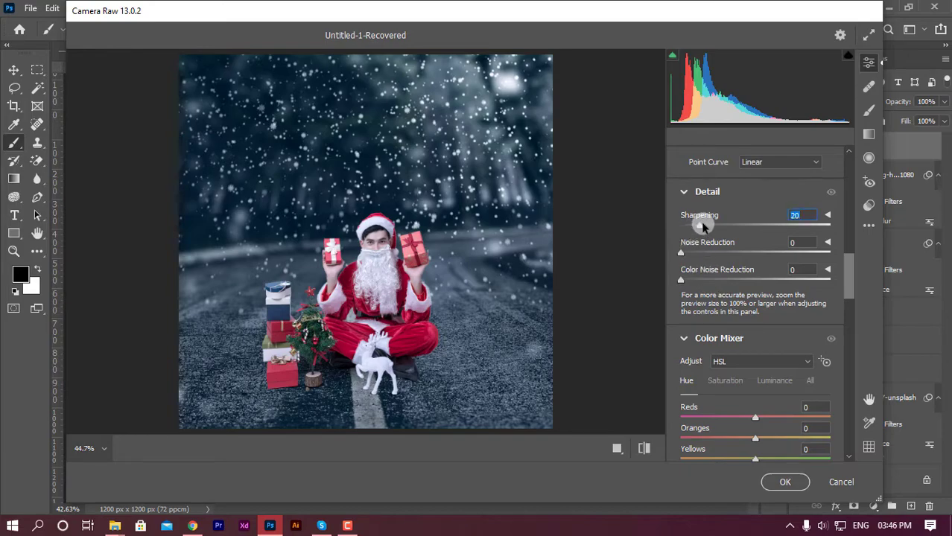
pyautogui.scroll(-1, 722, 298)
pyautogui.scroll(-1, 734, 320)
pyautogui.click(728, 294)
pyautogui.scroll(-1, 738, 342)
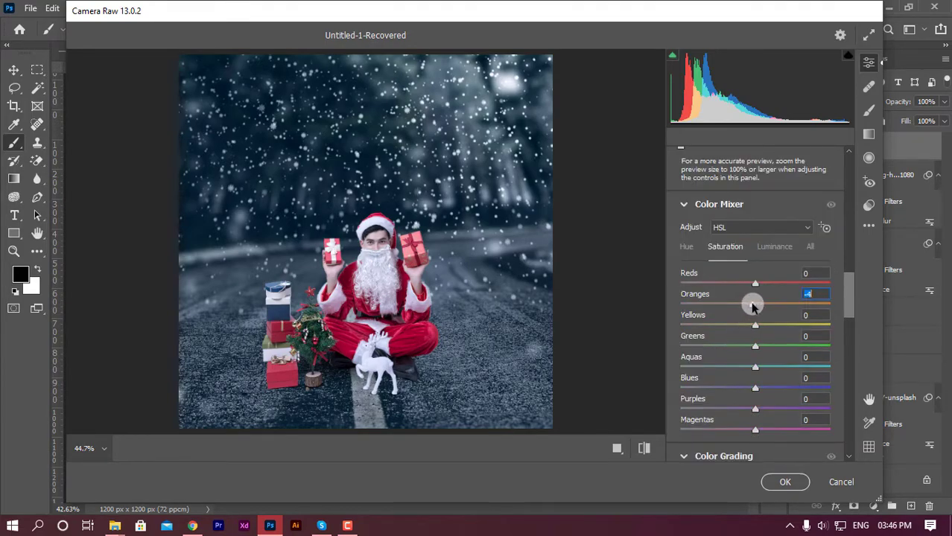
pyautogui.press('Down')
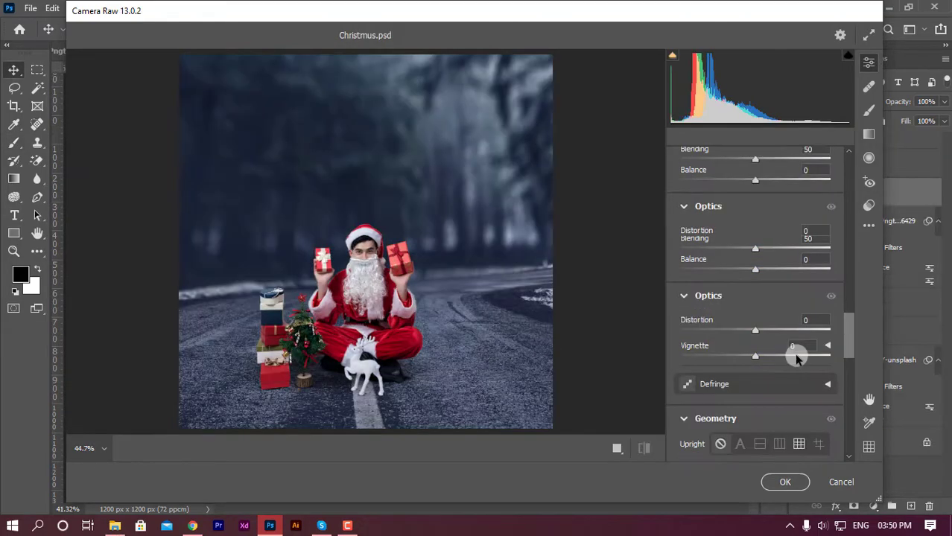
pyautogui.scroll(-2, 796, 355)
pyautogui.scroll(-2, 797, 359)
pyautogui.scroll(-1, 796, 360)
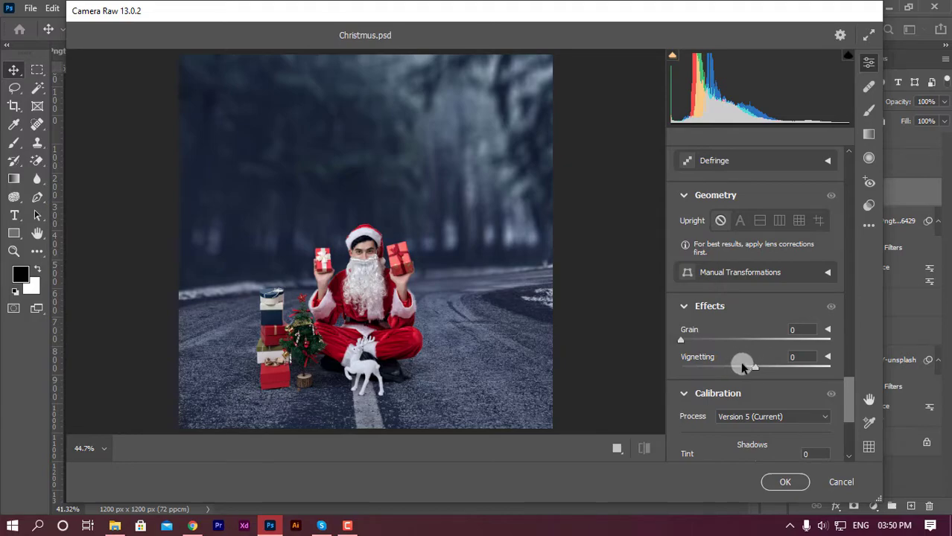
pyautogui.moveTo(753, 367); pyautogui.dragTo(744, 367)
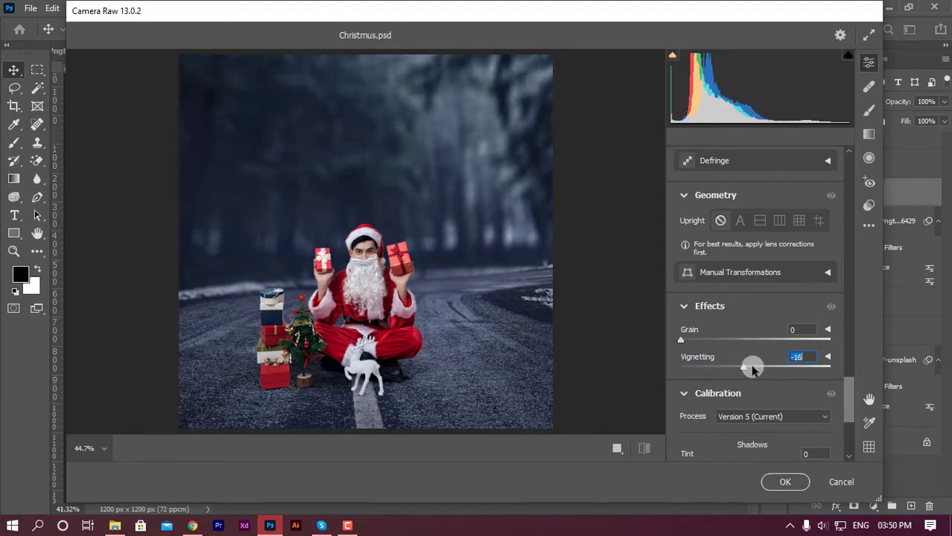
# Step: Set calibration primaries: Blue Hue -37, Green Saturation +15, Red Hue +2
pyautogui.scroll(-1, 764, 374)
pyautogui.scroll(-2, 752, 358)
pyautogui.scroll(-2, 750, 351)
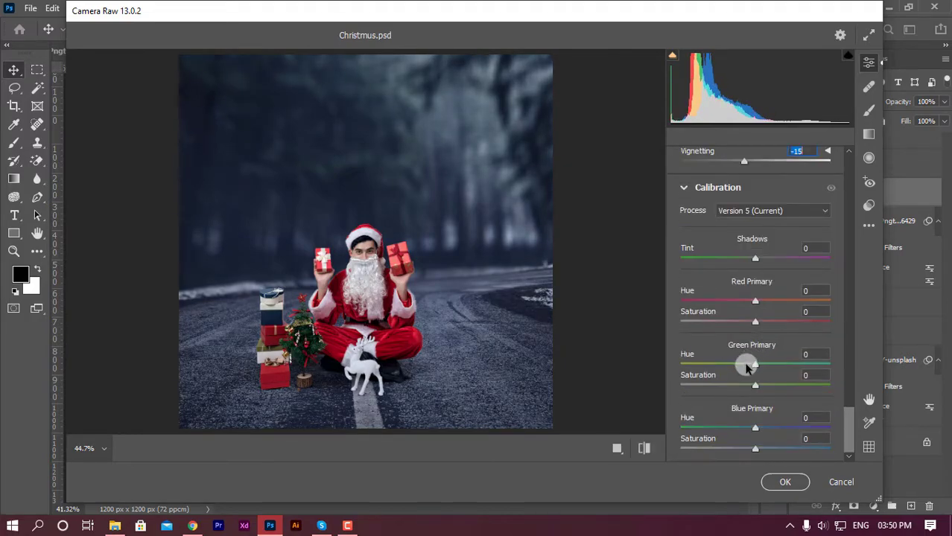
pyautogui.moveTo(754, 428); pyautogui.dragTo(728, 430)
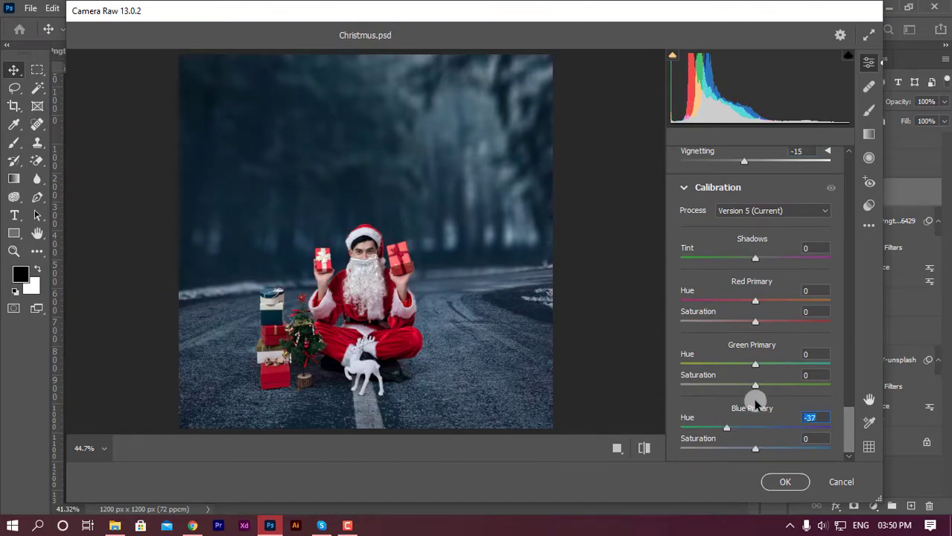
pyautogui.moveTo(755, 385); pyautogui.dragTo(767, 385)
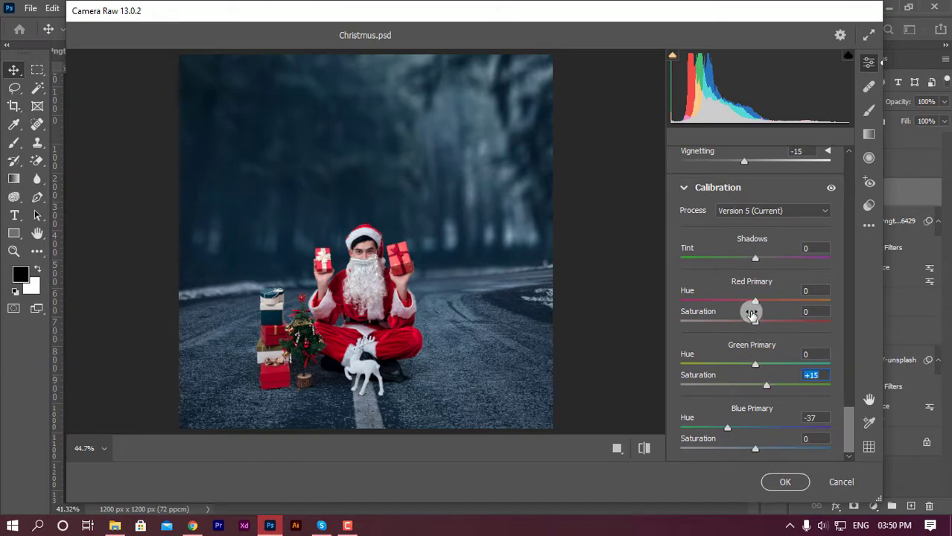
pyautogui.moveTo(754, 301)
pyautogui.mouseDown()
pyautogui.moveTo(740, 298)
pyautogui.moveTo(755, 300)
pyautogui.mouseUp()
# Step: Darken the image corners with Vignetting at -26
pyautogui.scroll(1, 753, 268)
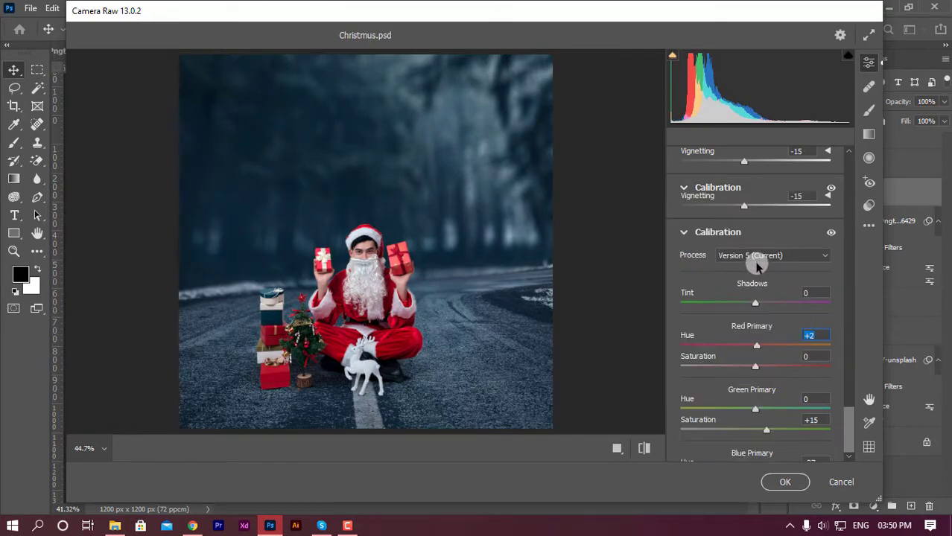
pyautogui.scroll(1, 752, 260)
pyautogui.moveTo(744, 253); pyautogui.dragTo(734, 253)
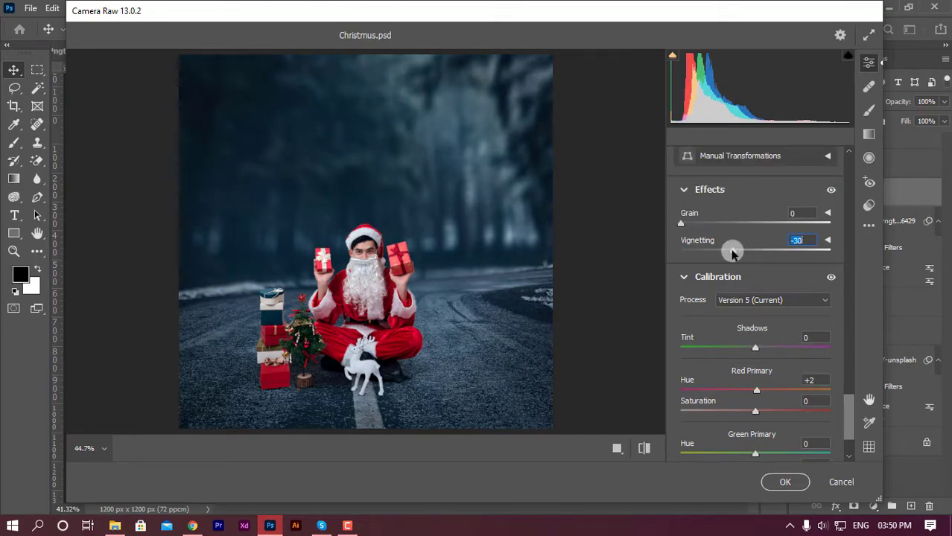
pyautogui.scroll(-1, 782, 313)
pyautogui.scroll(-1, 783, 320)
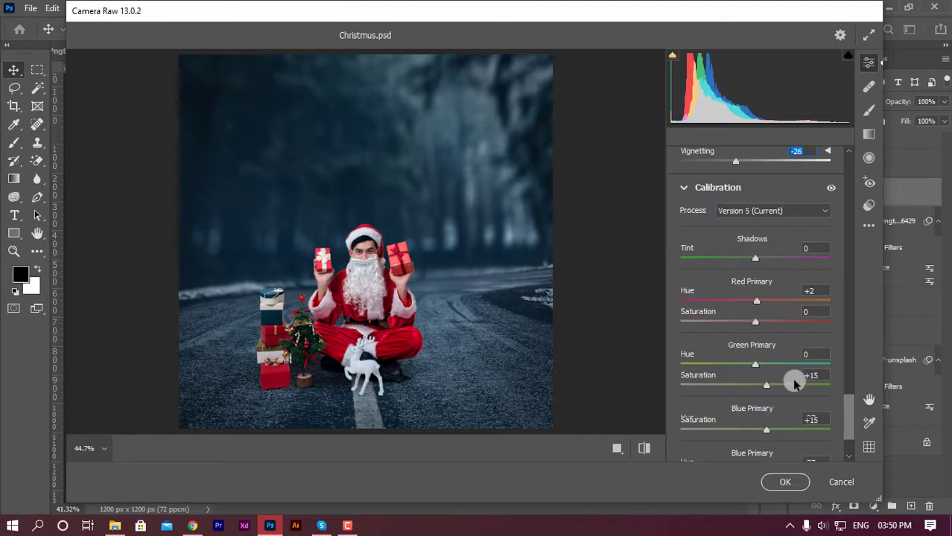
pyautogui.scroll(1, 787, 371)
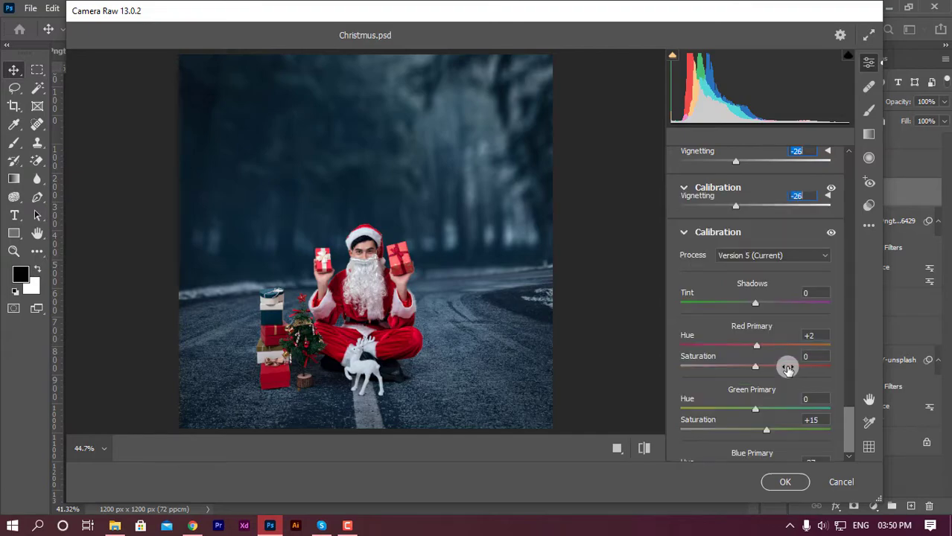
pyautogui.scroll(5, 786, 361)
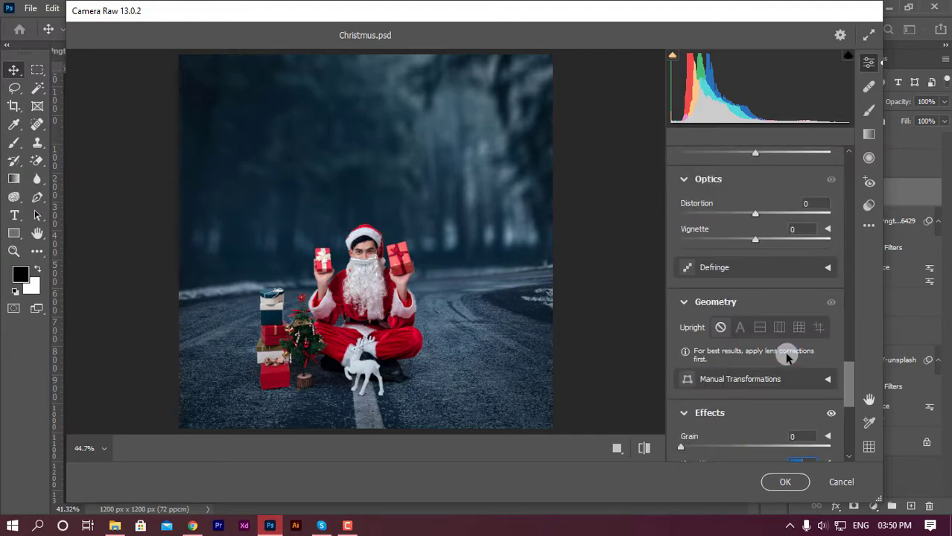
pyautogui.scroll(2, 787, 357)
# Step: In Color Grading, tint shadows toward teal and highlights toward yellow (H:45 S:9)
pyautogui.scroll(1, 787, 357)
pyautogui.scroll(1, 787, 356)
pyautogui.scroll(2, 787, 358)
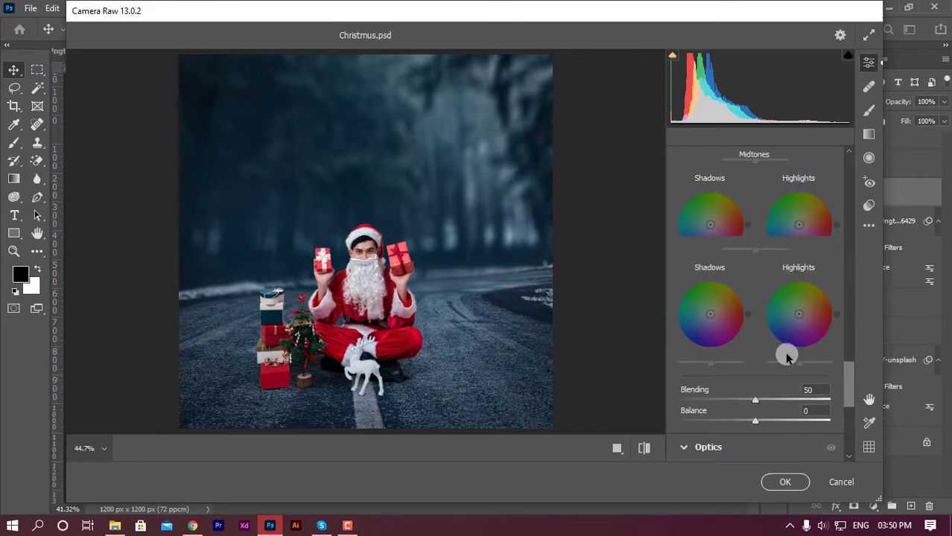
pyautogui.moveTo(710, 319); pyautogui.dragTo(707, 314)
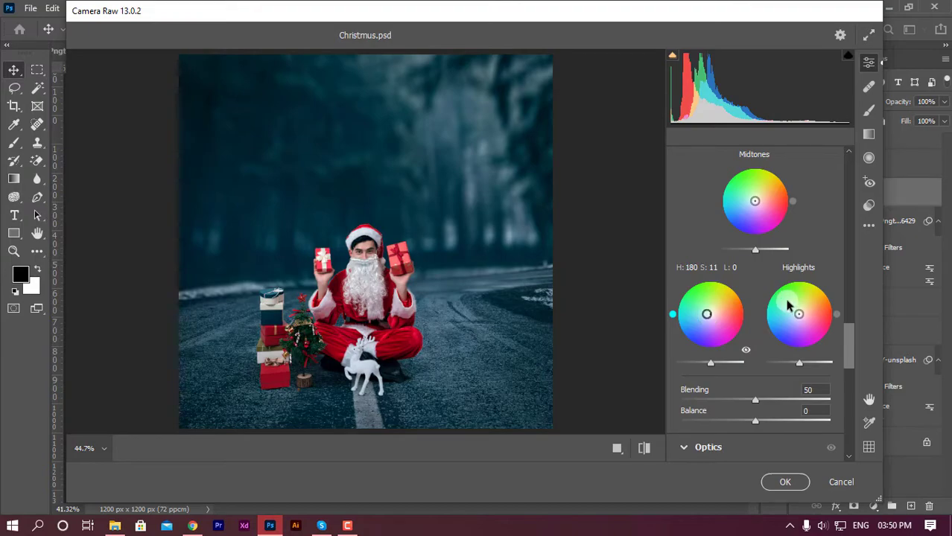
pyautogui.moveTo(798, 313); pyautogui.dragTo(800, 311)
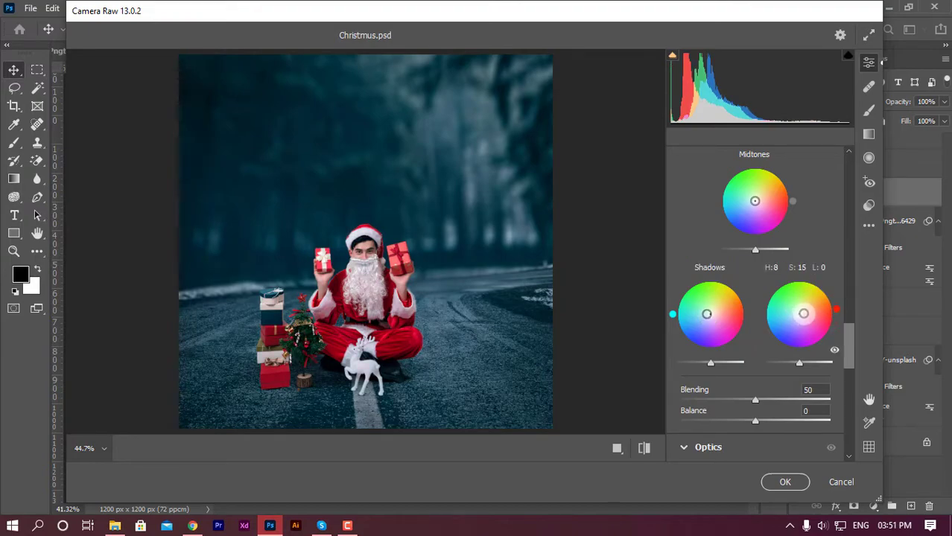
# Step: Set the Blues hue to -8 in the HSL Color Mixer
pyautogui.scroll(5, 803, 259)
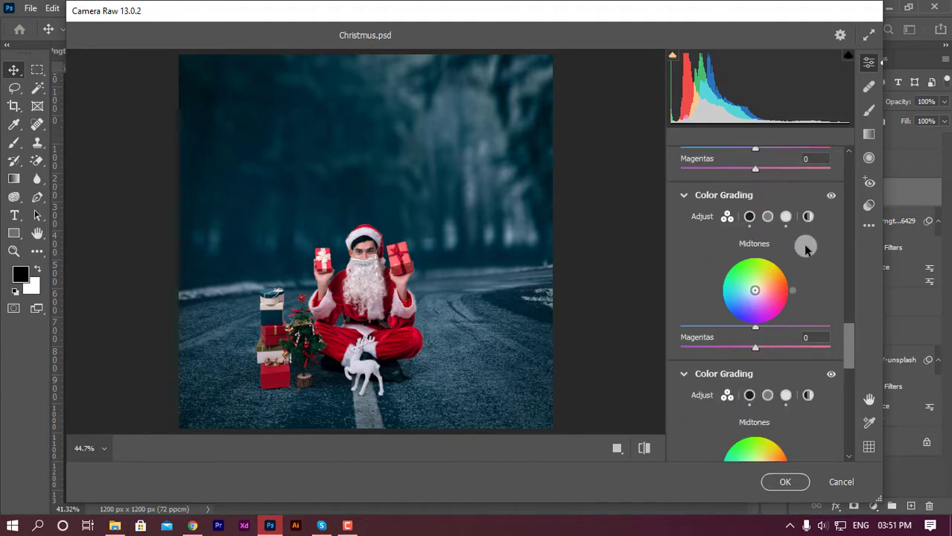
pyautogui.scroll(2, 805, 248)
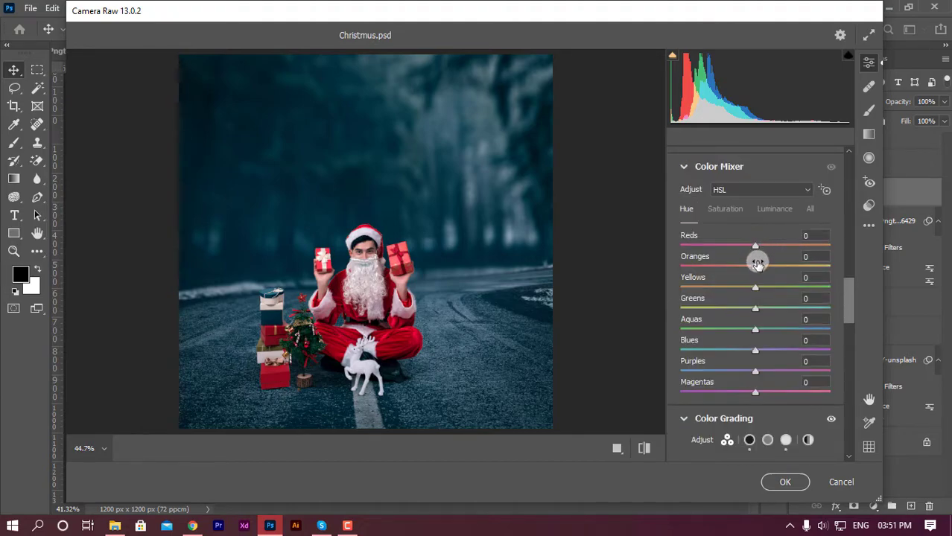
pyautogui.moveTo(754, 350); pyautogui.dragTo(749, 350)
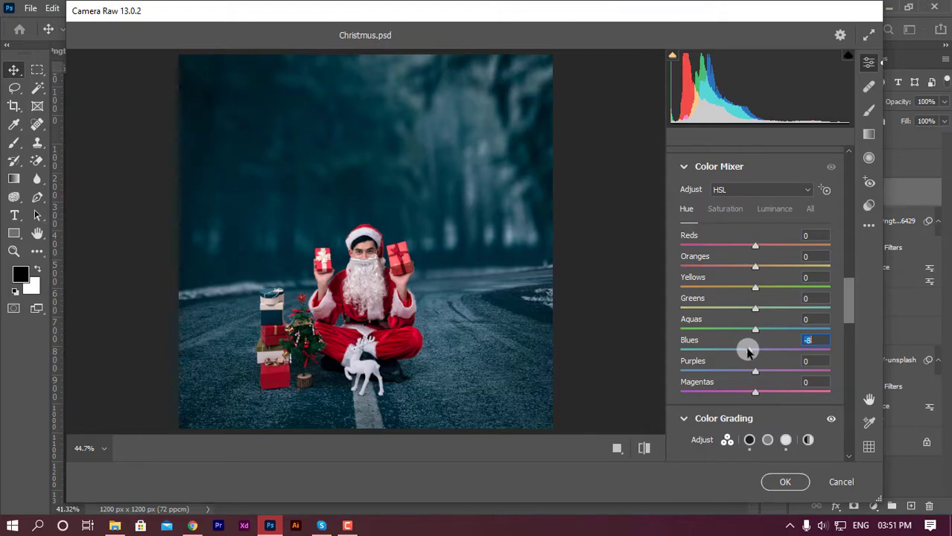
pyautogui.scroll(2, 754, 265)
pyautogui.scroll(2, 726, 257)
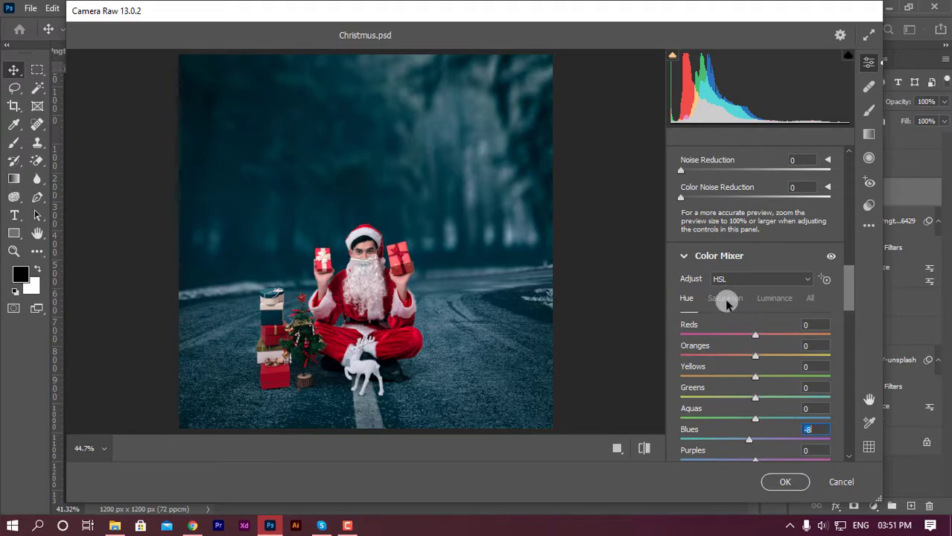
pyautogui.scroll(3, 729, 313)
pyautogui.scroll(2, 760, 372)
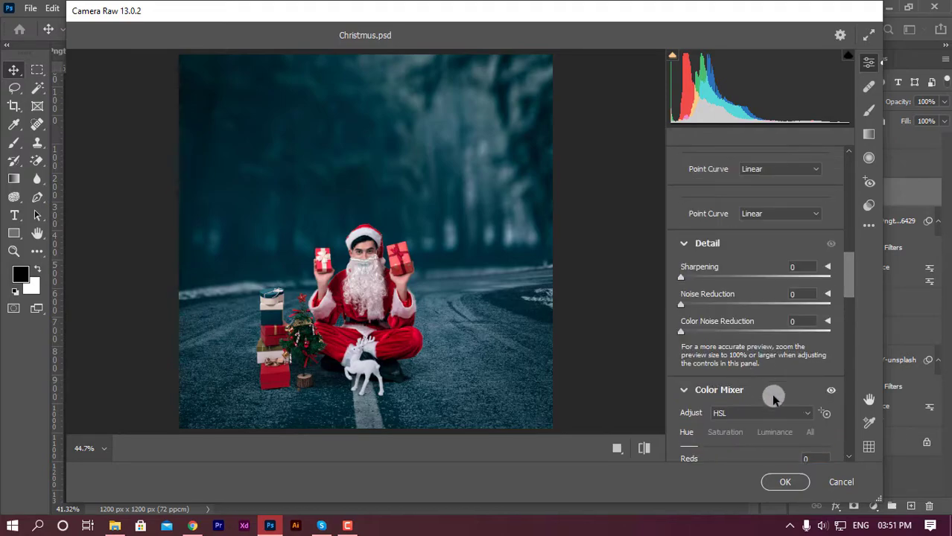
# Step: Commit the Camera Raw grade, select the Pngtree layer, and hide Layer 5 and another layer in Group 1
pyautogui.click(784, 482)
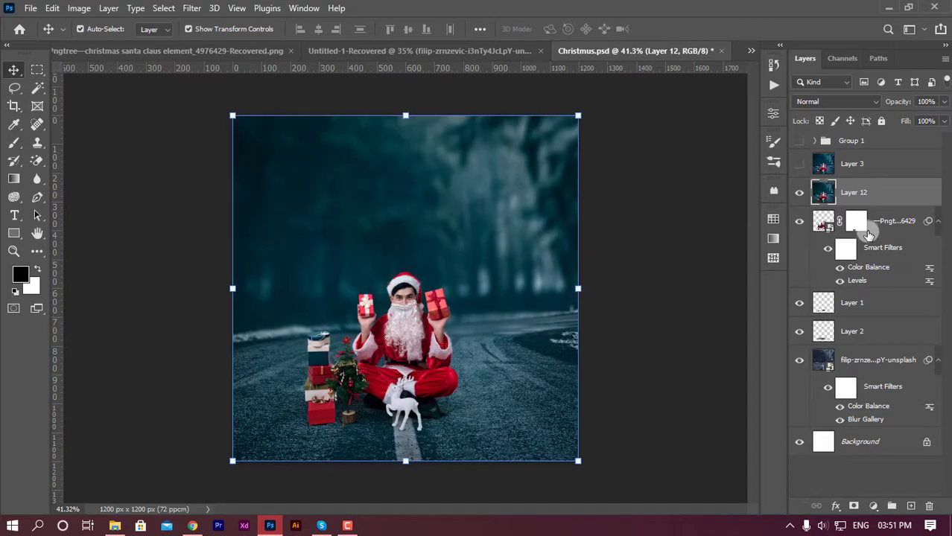
pyautogui.click(876, 228)
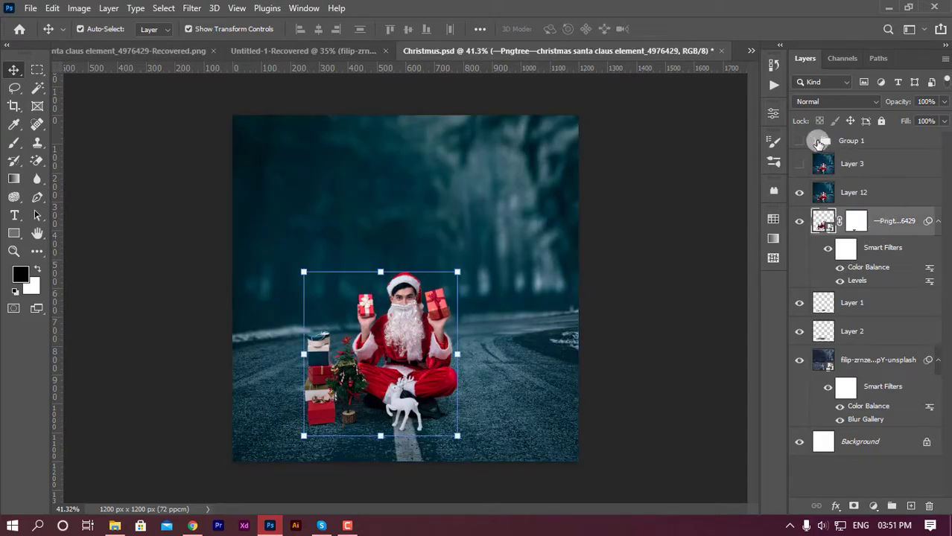
pyautogui.click(815, 140)
pyautogui.scroll(-2, 862, 298)
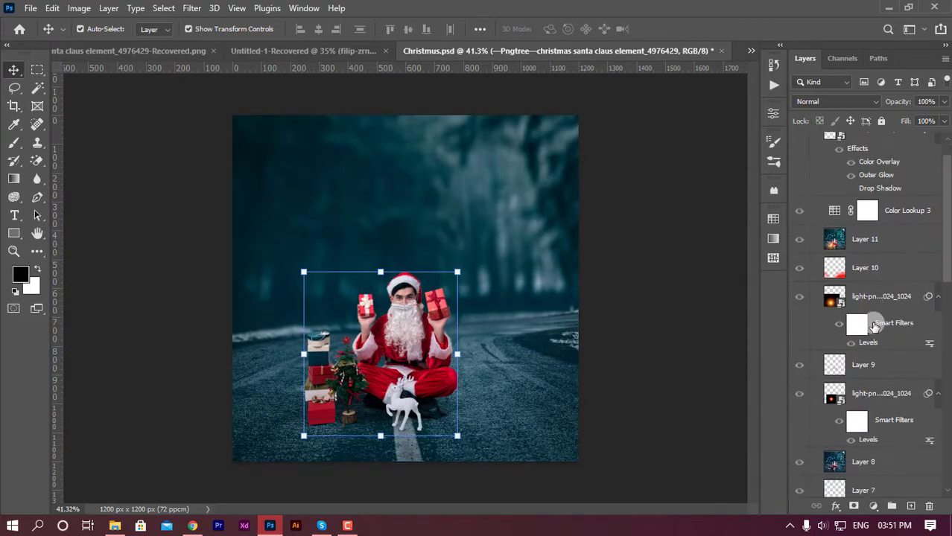
pyautogui.scroll(-2, 870, 317)
pyautogui.scroll(-2, 871, 331)
pyautogui.scroll(-2, 871, 350)
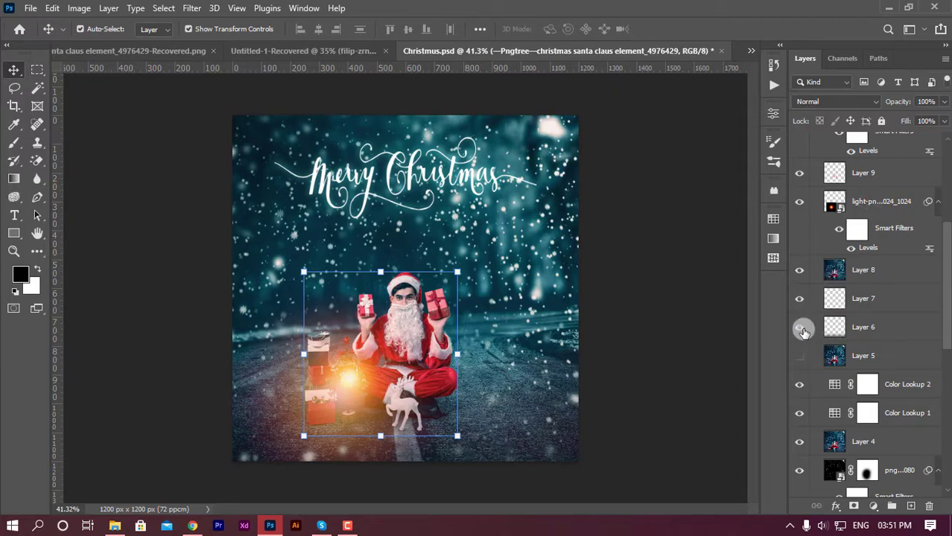
pyautogui.click(799, 355)
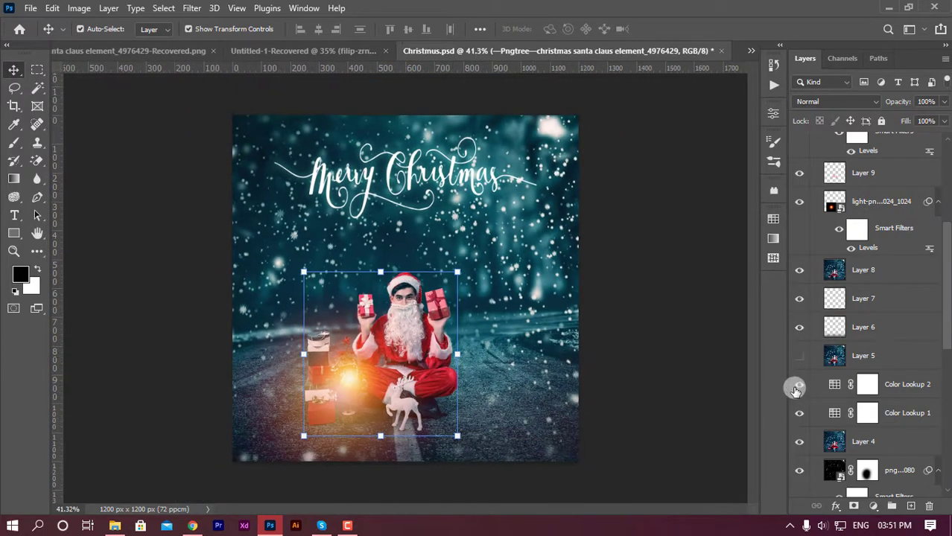
pyautogui.click(801, 441)
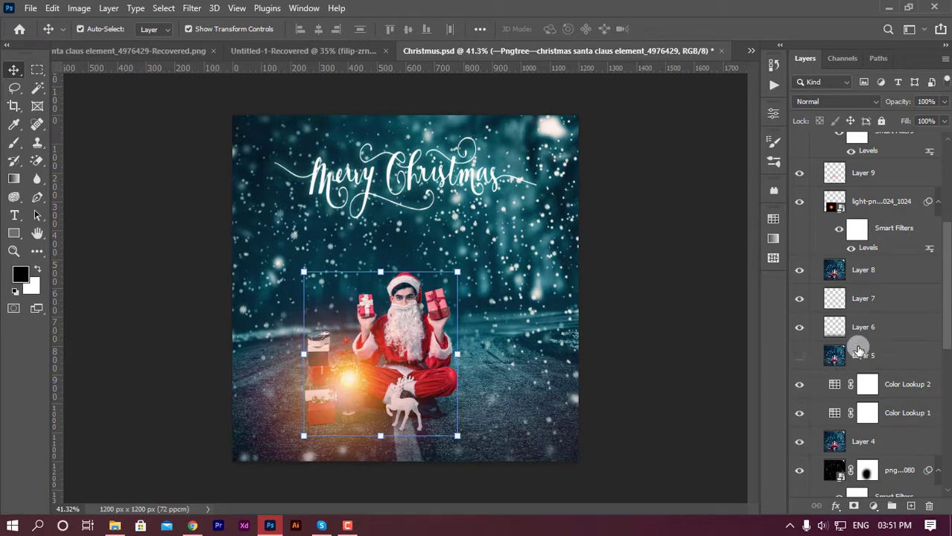
# Step: Collapse and hide Group 1, then hide Layer 3 and make it the active layer
pyautogui.scroll(2, 878, 281)
pyautogui.scroll(2, 875, 279)
pyautogui.scroll(1, 875, 279)
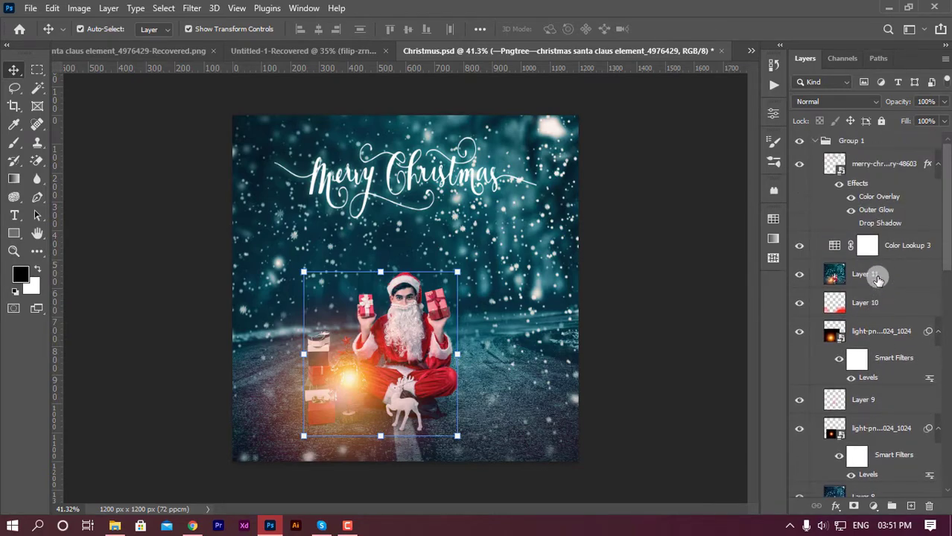
pyautogui.click(816, 140)
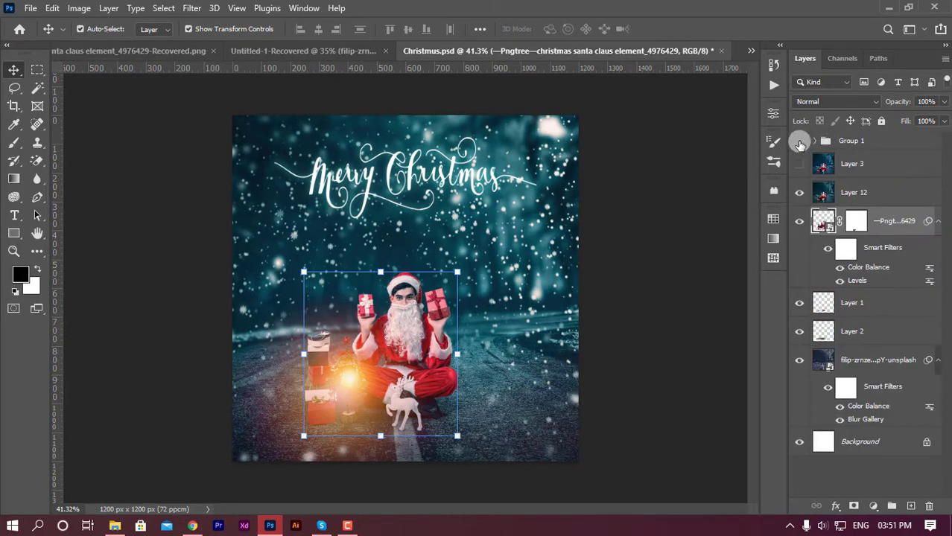
pyautogui.click(799, 141)
pyautogui.click(804, 163)
pyautogui.click(856, 165)
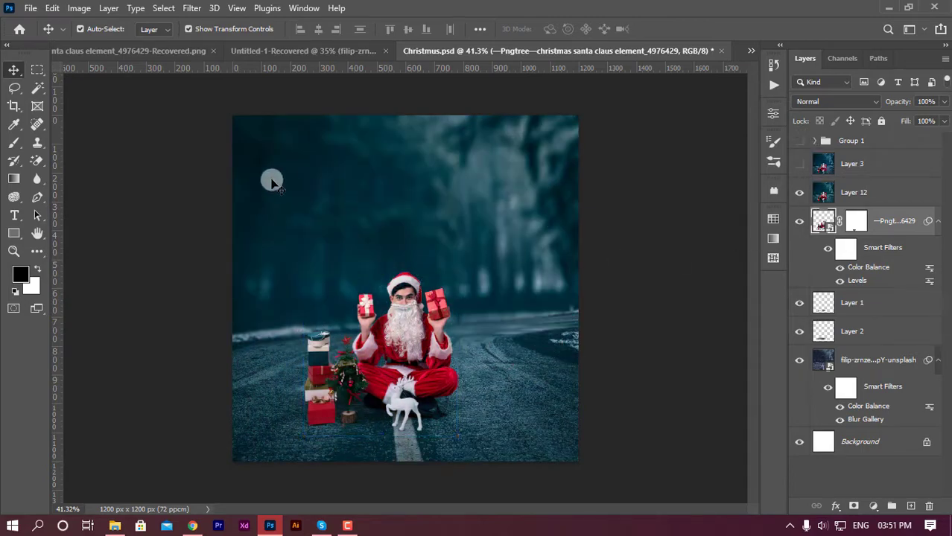
pyautogui.click(31, 9)
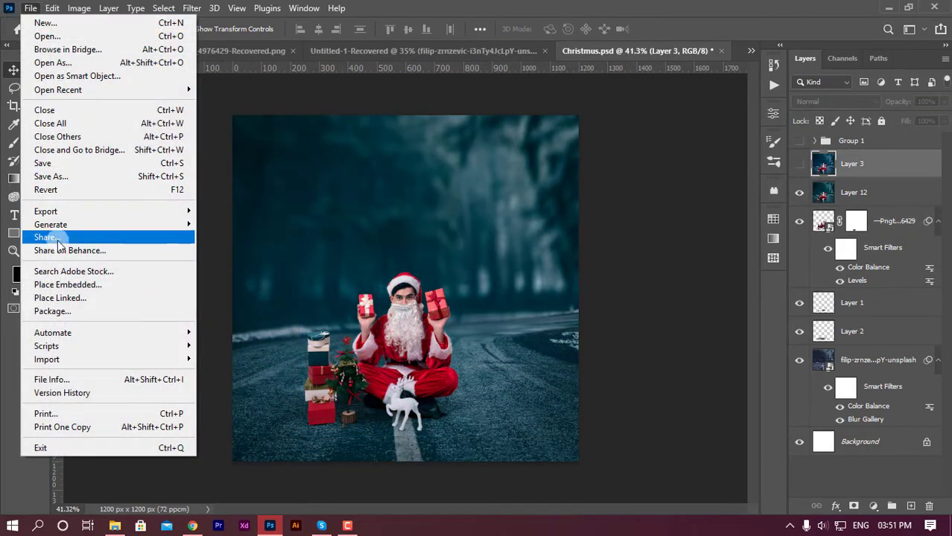
# Step: Place the light-png glow from Downloads, scaled to about 15% over the gift stack
pyautogui.click(64, 285)
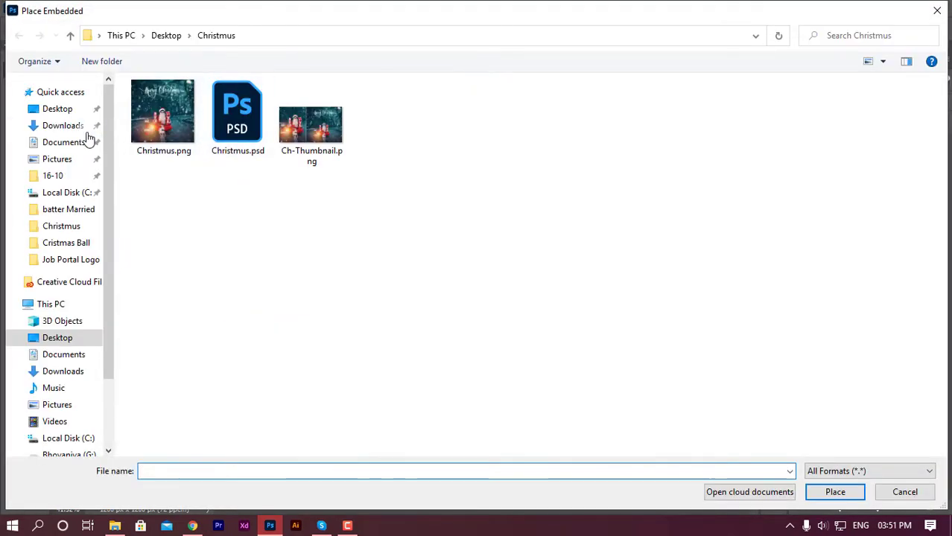
pyautogui.click(63, 125)
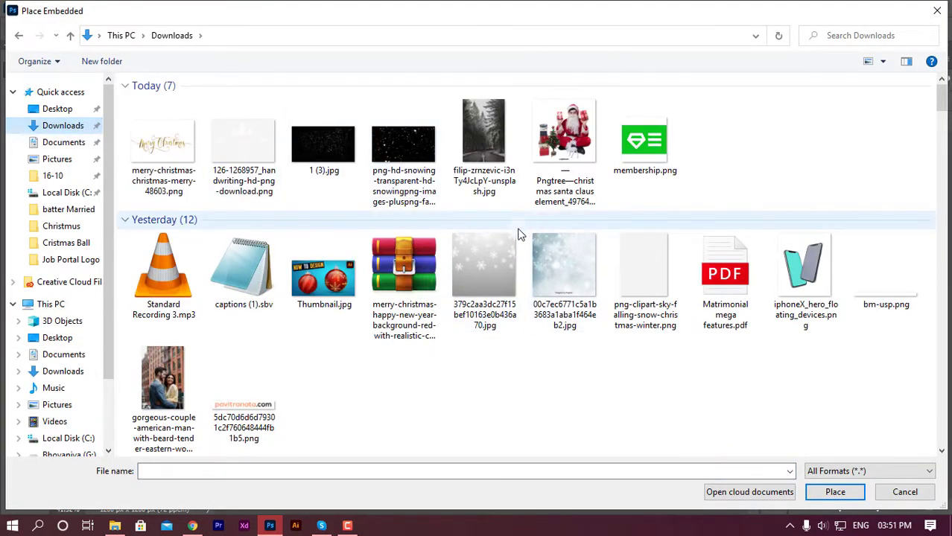
pyautogui.scroll(-5, 404, 347)
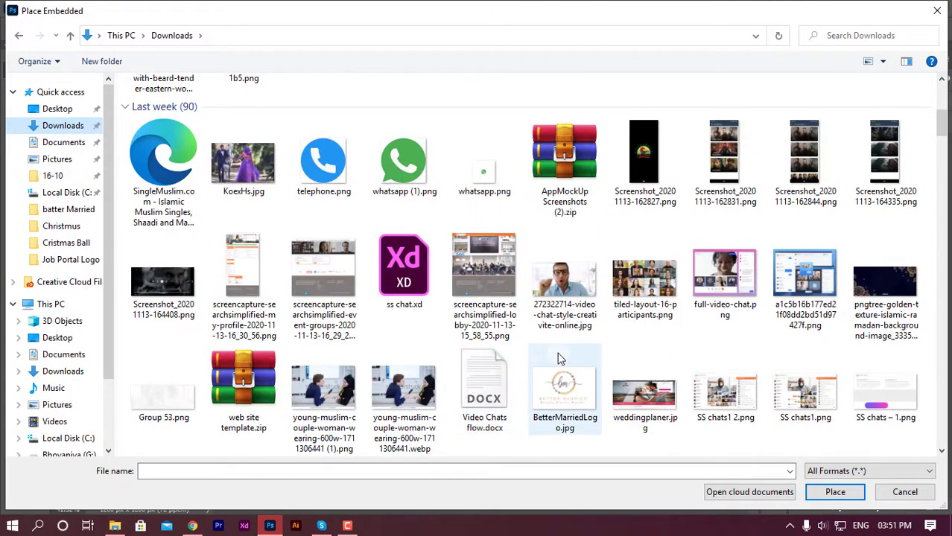
pyautogui.scroll(-3, 531, 354)
pyautogui.click(815, 395)
pyautogui.doubleClick(815, 395)
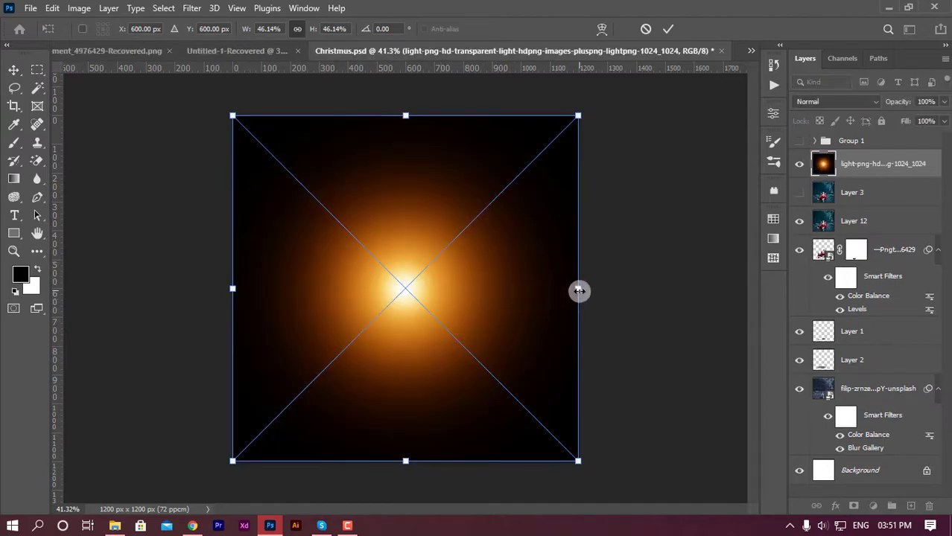
pyautogui.moveTo(561, 291)
pyautogui.mouseDown()
pyautogui.moveTo(482, 297)
pyautogui.moveTo(406, 376)
pyautogui.mouseUp()
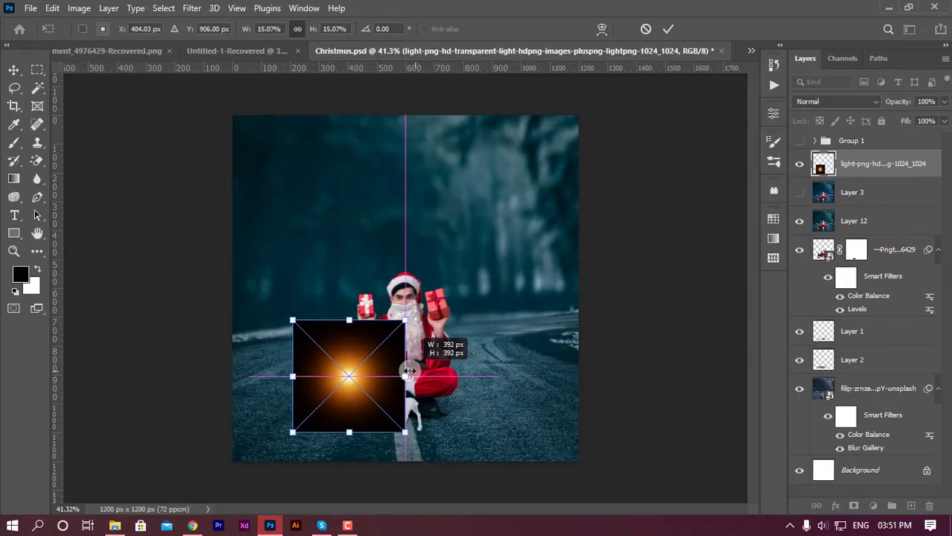
pyautogui.click(666, 29)
# Step: Blend the glow layer with Screen, add Levels with input black 9, and reposition it
pyautogui.click(811, 101)
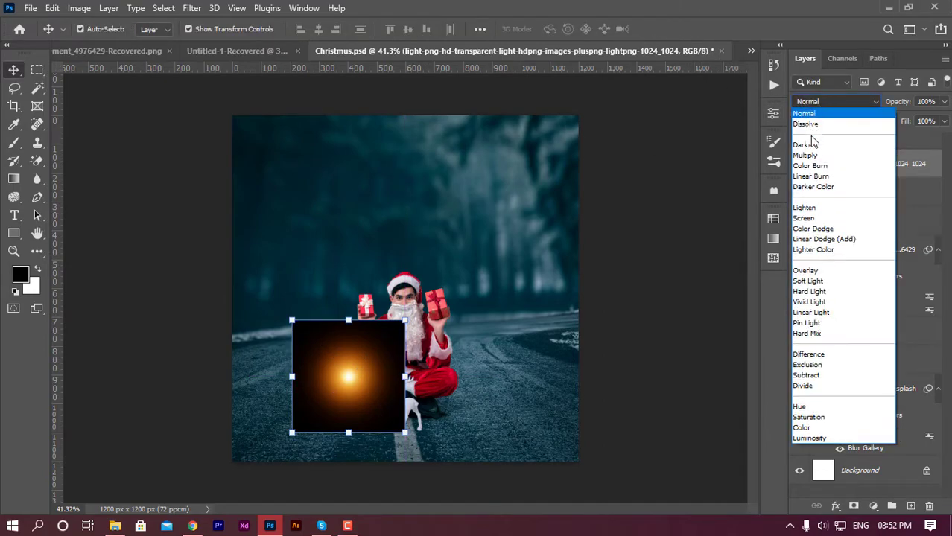
pyautogui.click(802, 218)
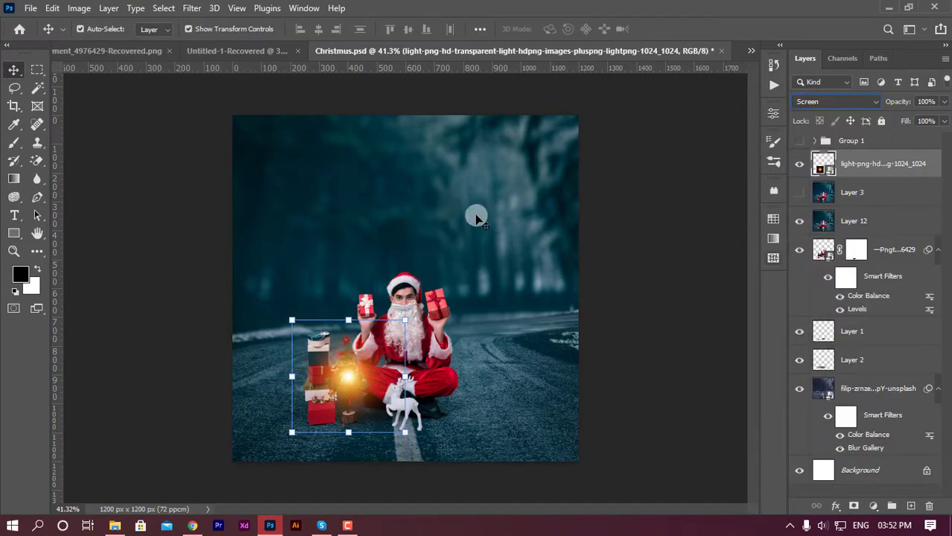
pyautogui.click(79, 8)
pyautogui.click(257, 59)
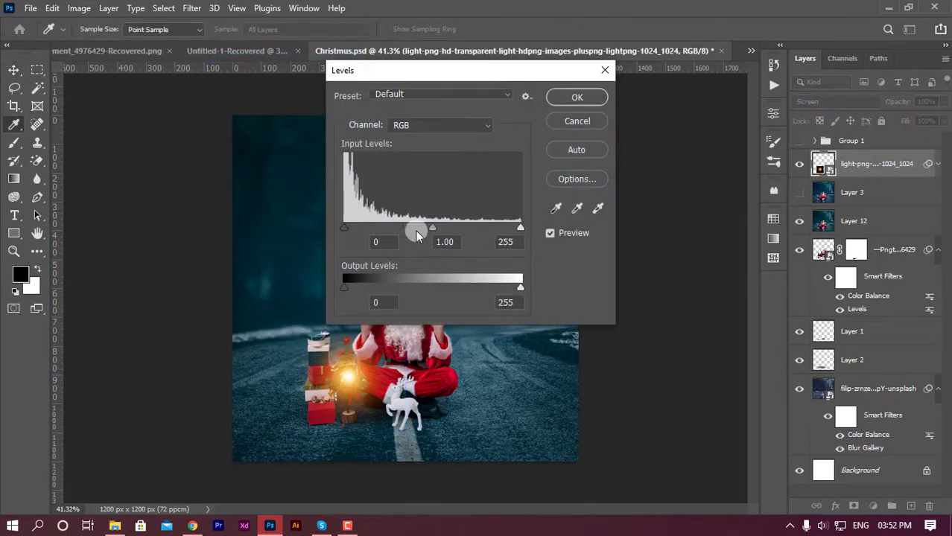
pyautogui.moveTo(349, 224); pyautogui.dragTo(350, 226)
pyautogui.click(588, 99)
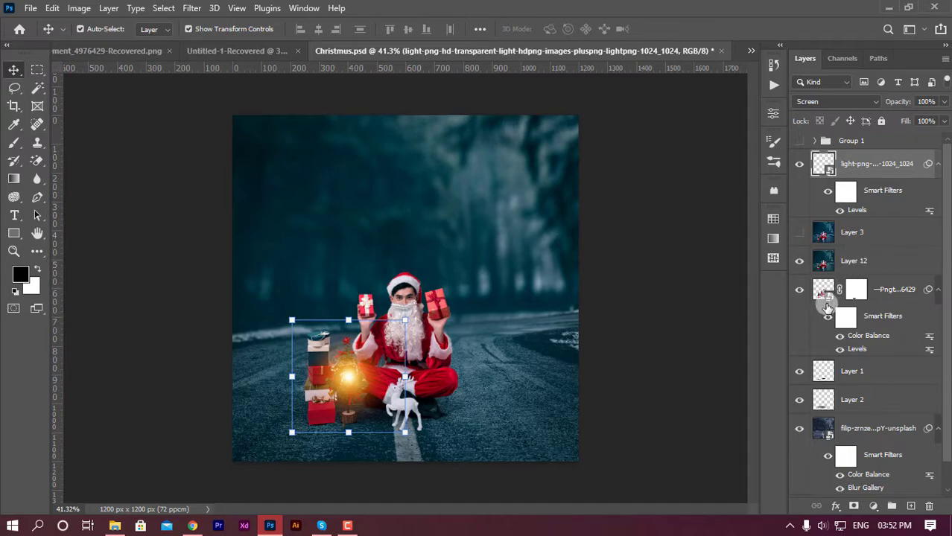
pyautogui.moveTo(824, 300); pyautogui.dragTo(712, 295)
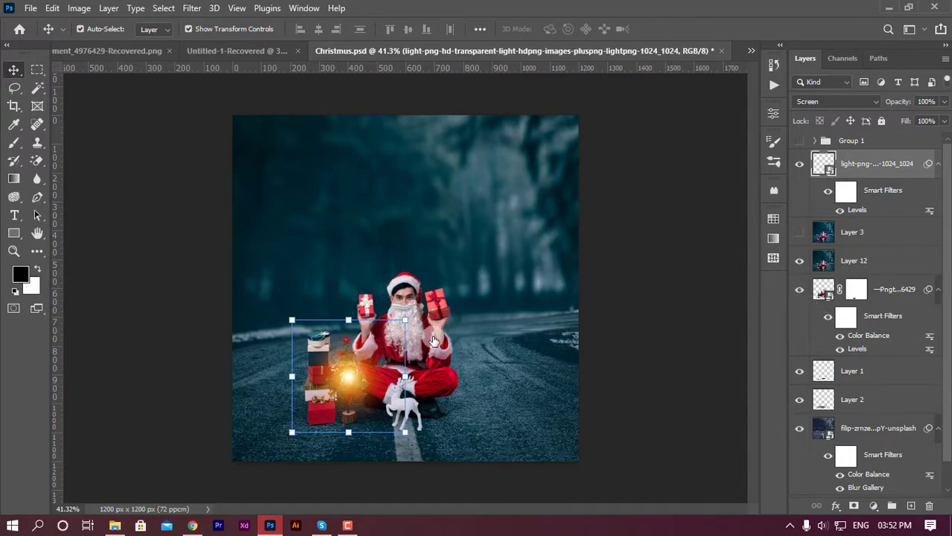
pyautogui.moveTo(711, 296); pyautogui.dragTo(437, 343)
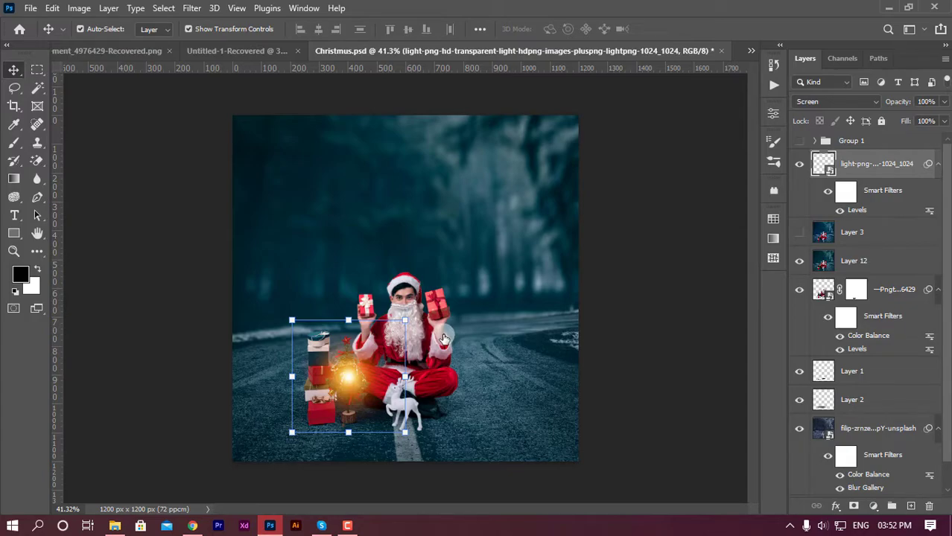